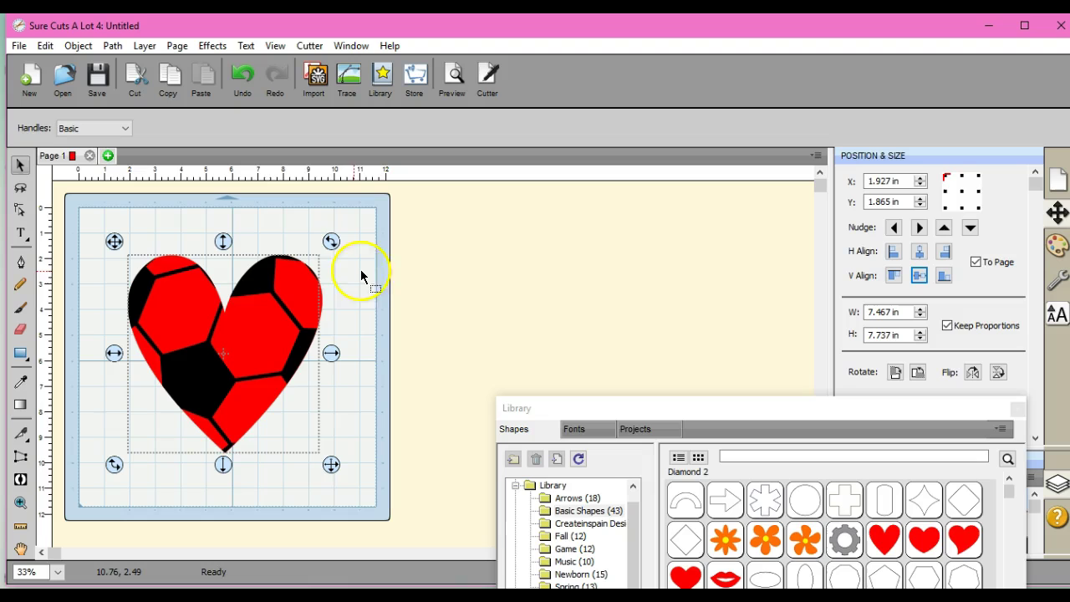
# Step: Drag the soccer-ball pattern off the heart to the right and look over the Effects list
pyautogui.moveTo(267, 317); pyautogui.dragTo(225, 342)
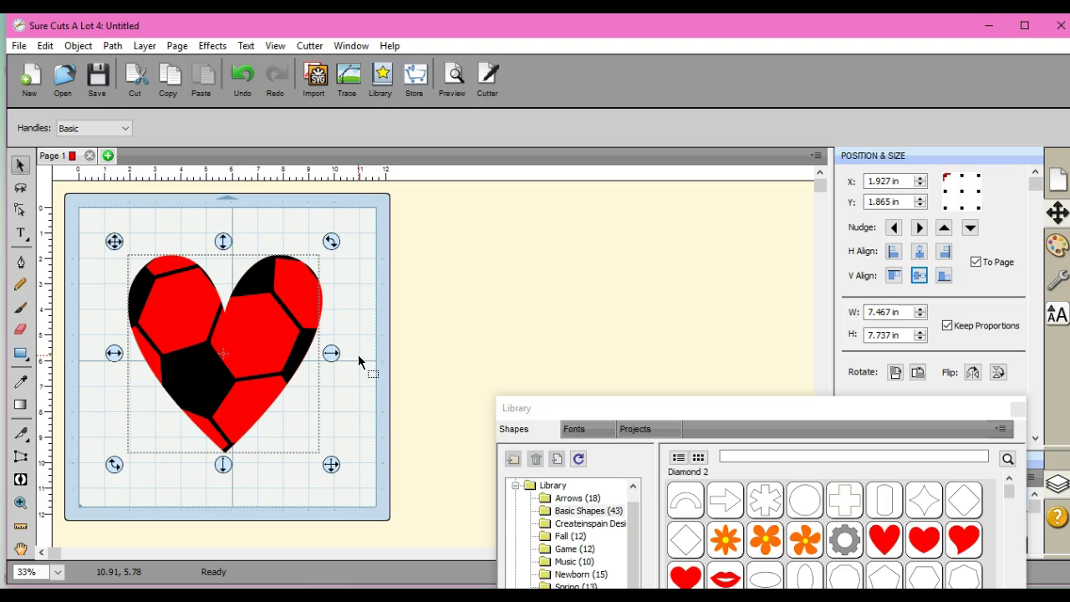
pyautogui.click(195, 354)
pyautogui.moveTo(112, 351); pyautogui.dragTo(334, 345)
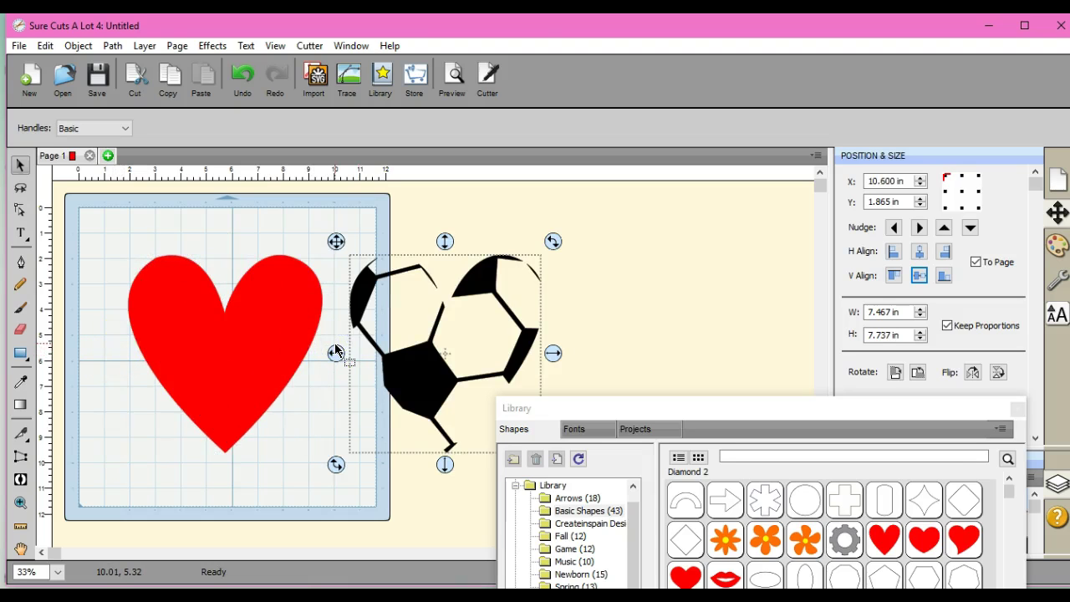
pyautogui.click(213, 45)
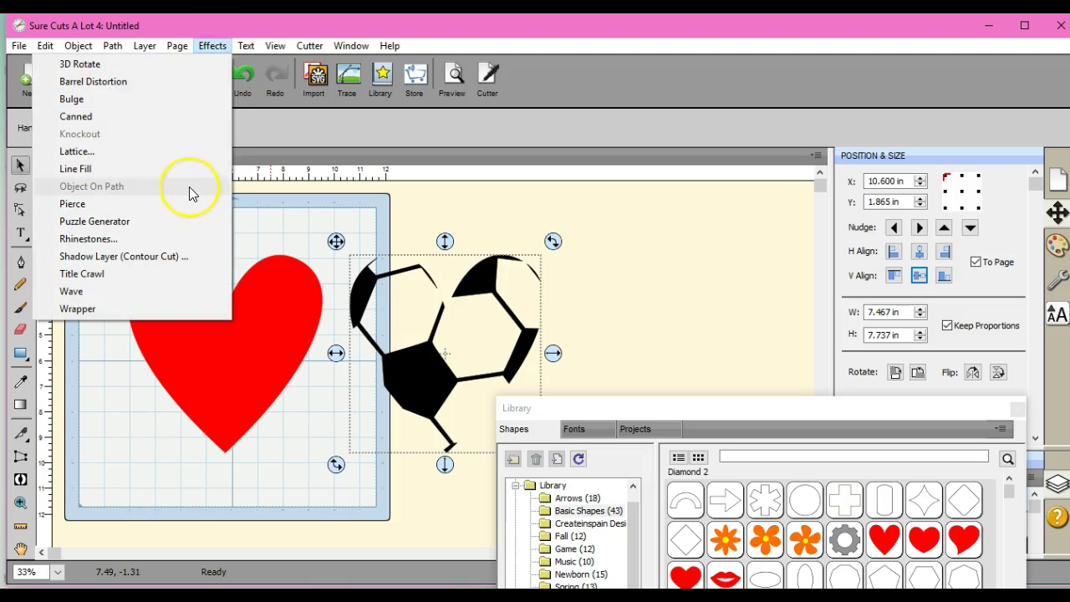
pyautogui.click(125, 417)
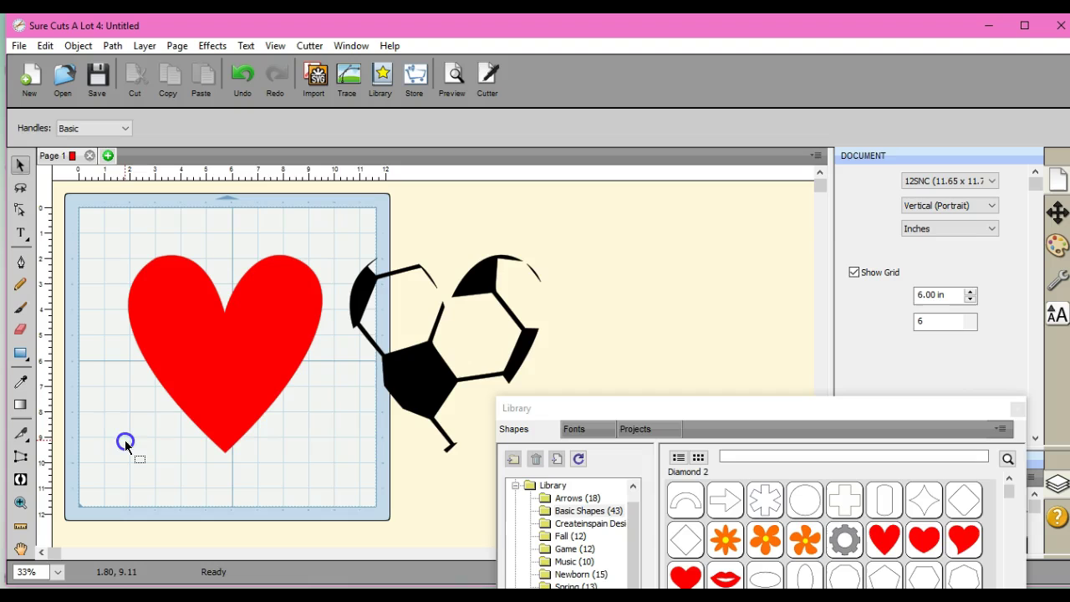
# Step: Return the ball over the heart, move it off to the right again, and select the red heart
pyautogui.moveTo(417, 378); pyautogui.dragTo(200, 376)
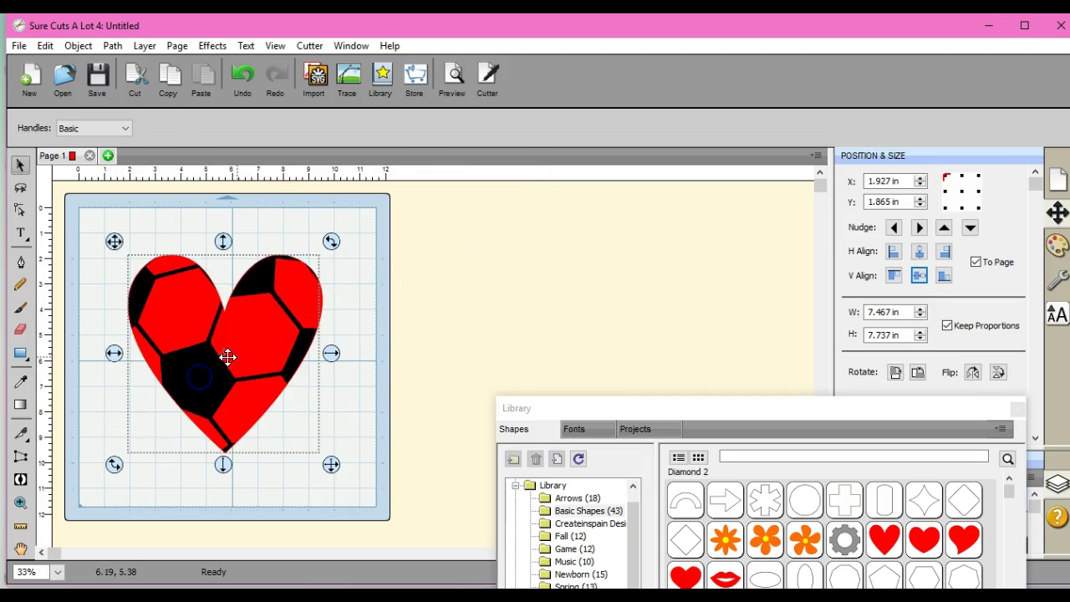
pyautogui.click(351, 229)
pyautogui.moveTo(256, 279); pyautogui.dragTo(523, 231)
pyautogui.click(281, 291)
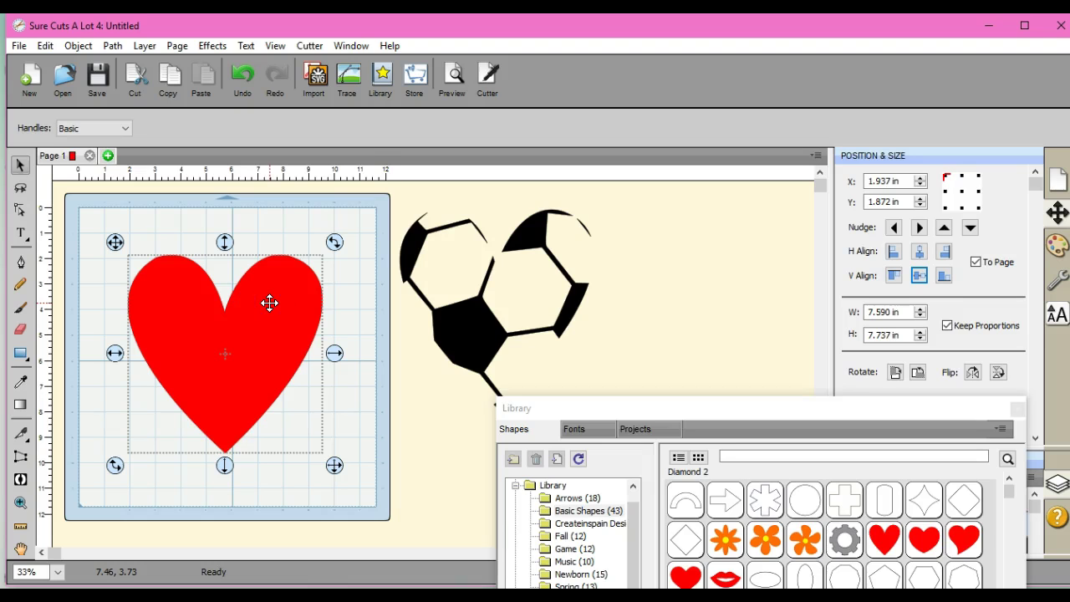
# Step: Trace soccerball.jpg and place the resulting 3.114 × 3.105 in soccer ball on the page
pyautogui.click(347, 76)
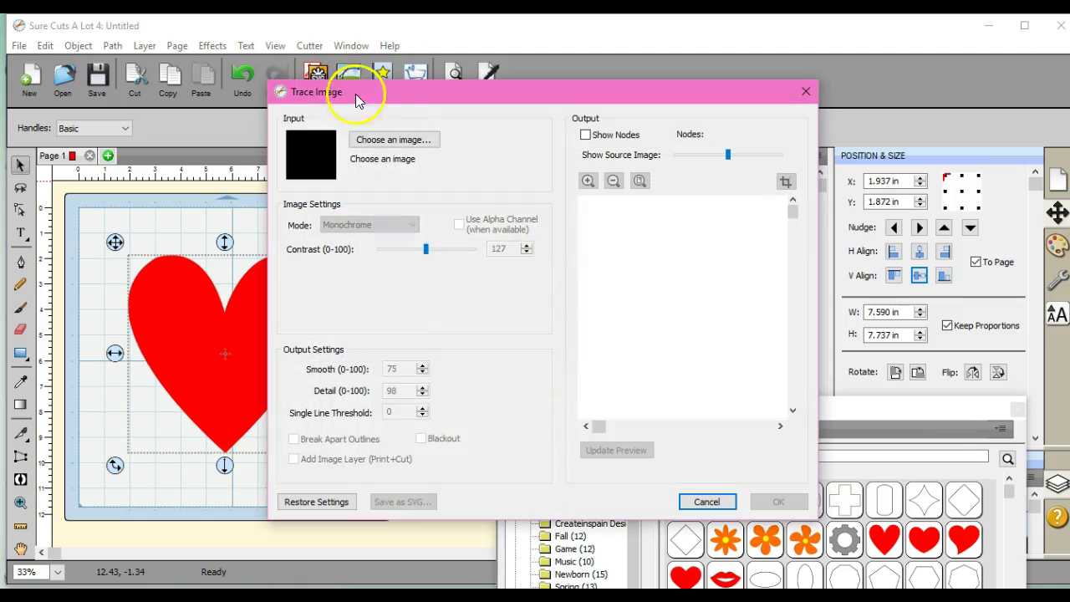
pyautogui.click(404, 139)
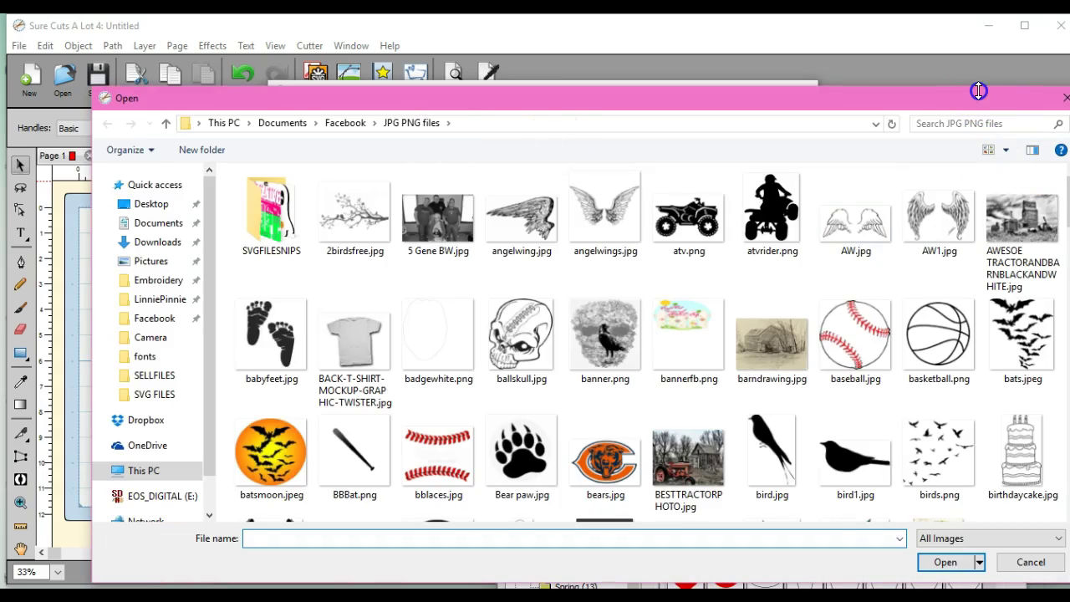
pyautogui.moveTo(979, 96); pyautogui.dragTo(903, 91)
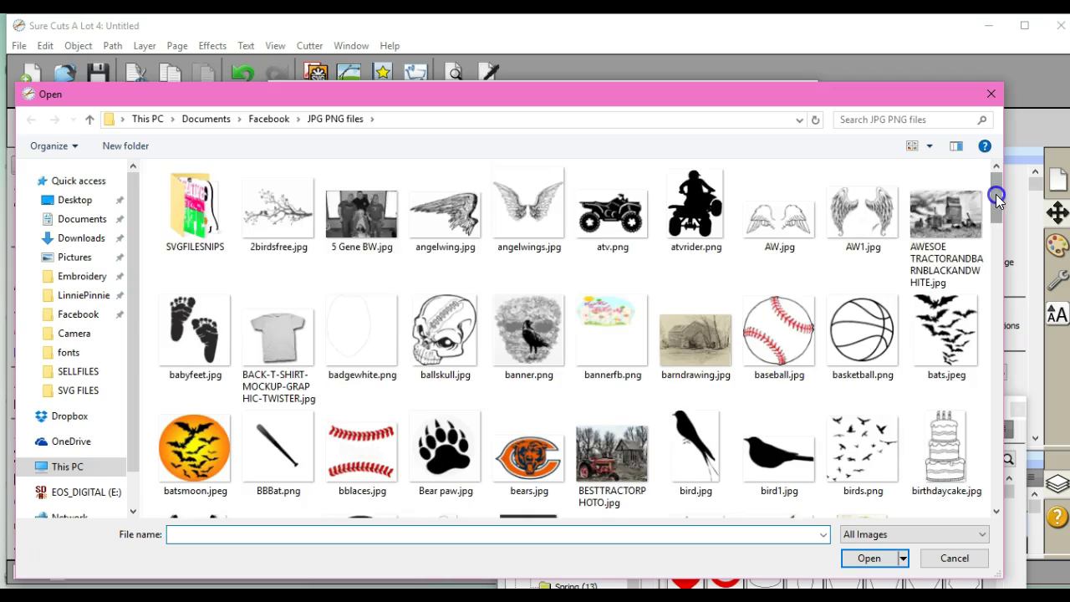
pyautogui.moveTo(995, 194); pyautogui.dragTo(986, 422)
pyautogui.doubleClick(696, 382)
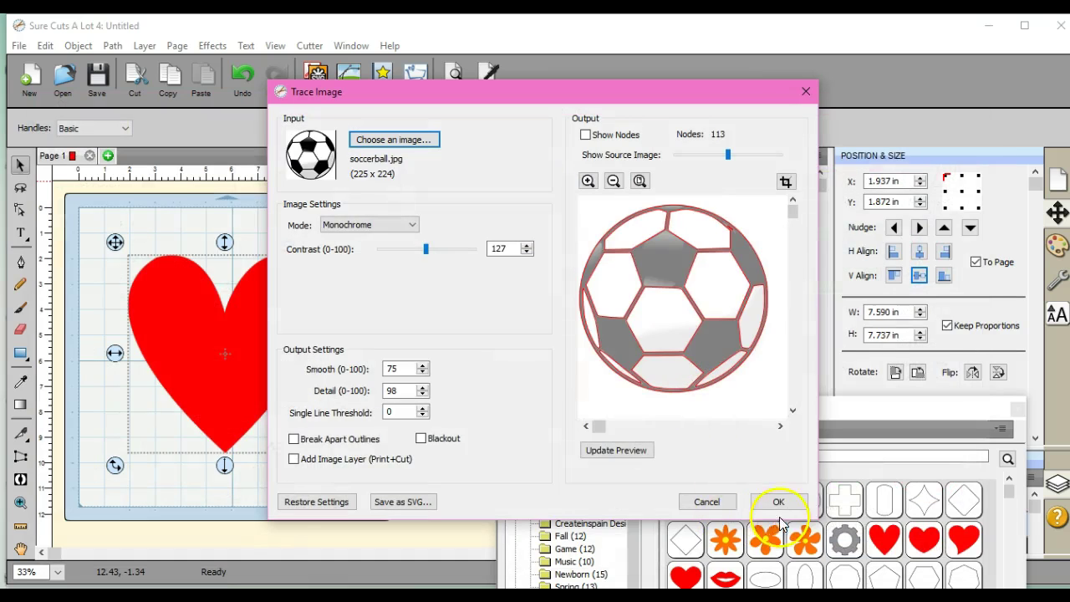
pyautogui.click(780, 503)
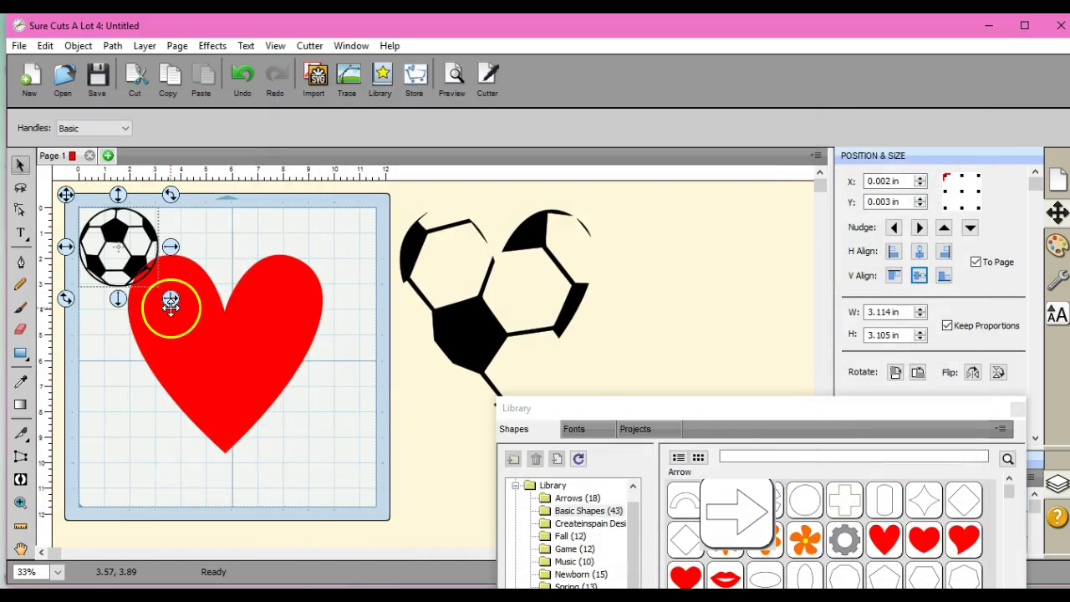
# Step: Scale the traced ball to 8.585 × 8.824 in and centre it over the red heart
pyautogui.moveTo(170, 303); pyautogui.dragTo(295, 438)
pyautogui.moveTo(191, 281); pyautogui.dragTo(225, 297)
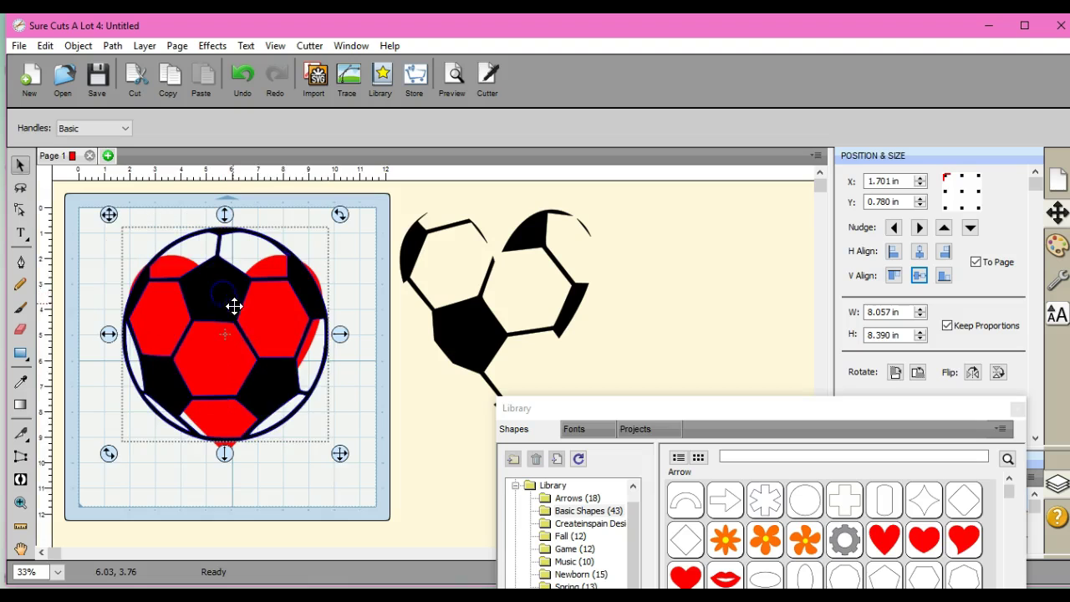
pyautogui.click(338, 460)
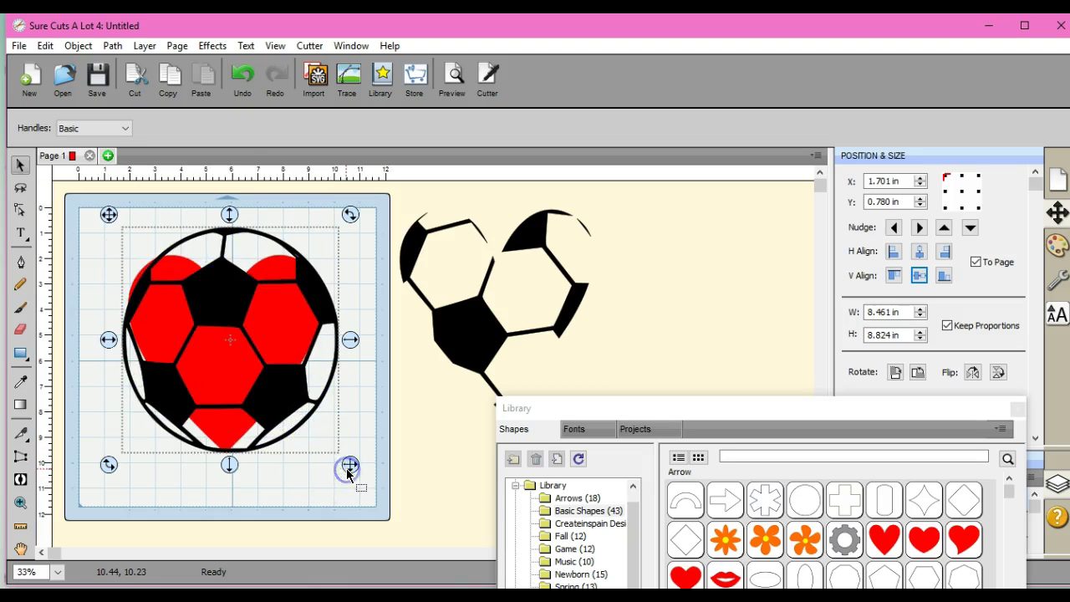
pyautogui.click(210, 286)
pyautogui.moveTo(109, 338); pyautogui.dragTo(105, 341)
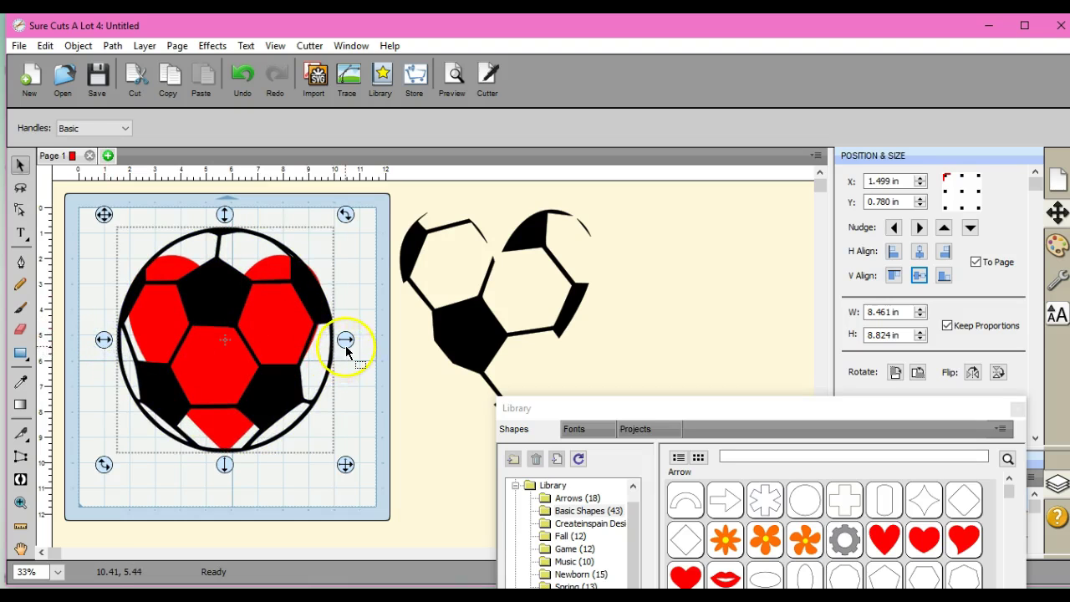
pyautogui.moveTo(345, 342); pyautogui.dragTo(349, 345)
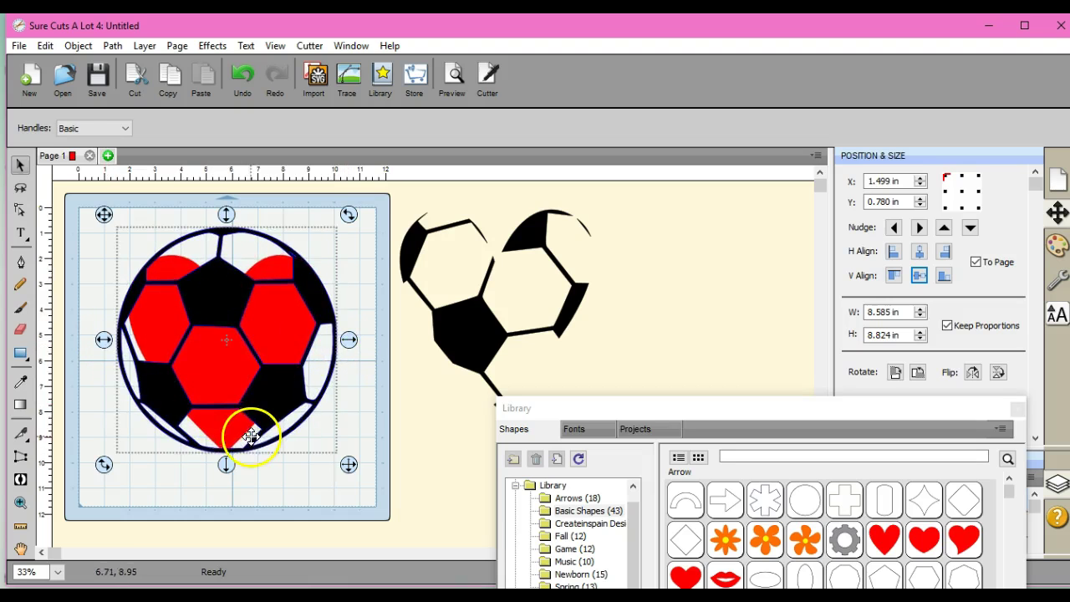
pyautogui.click(274, 309)
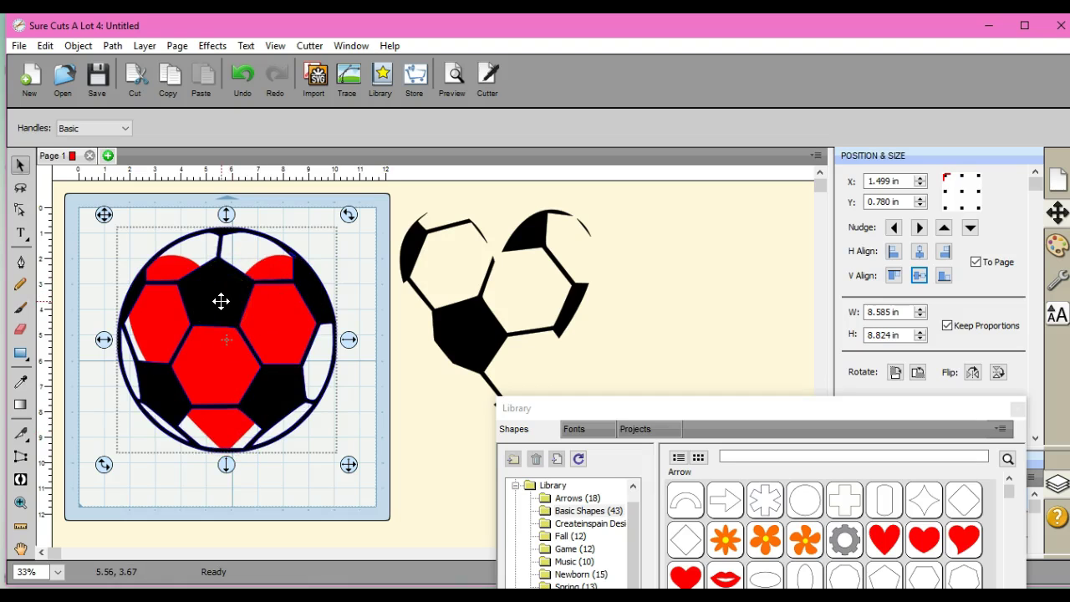
# Step: Marquee-select the ball, apply Effects > Object On Path, and enable Warp to path and Auto Preview
pyautogui.click(84, 262)
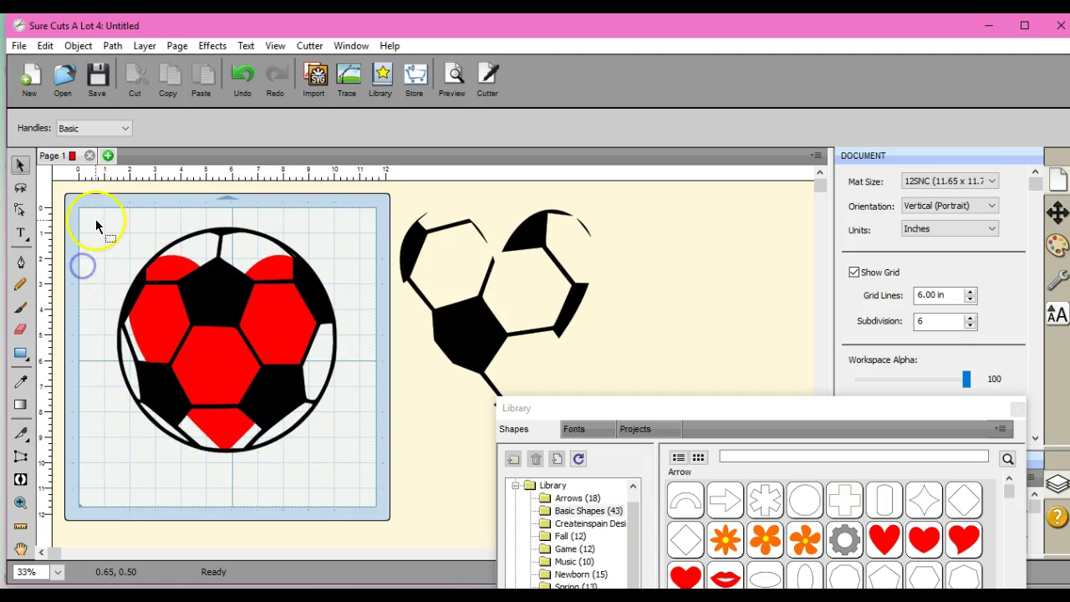
pyautogui.moveTo(93, 215); pyautogui.dragTo(374, 513)
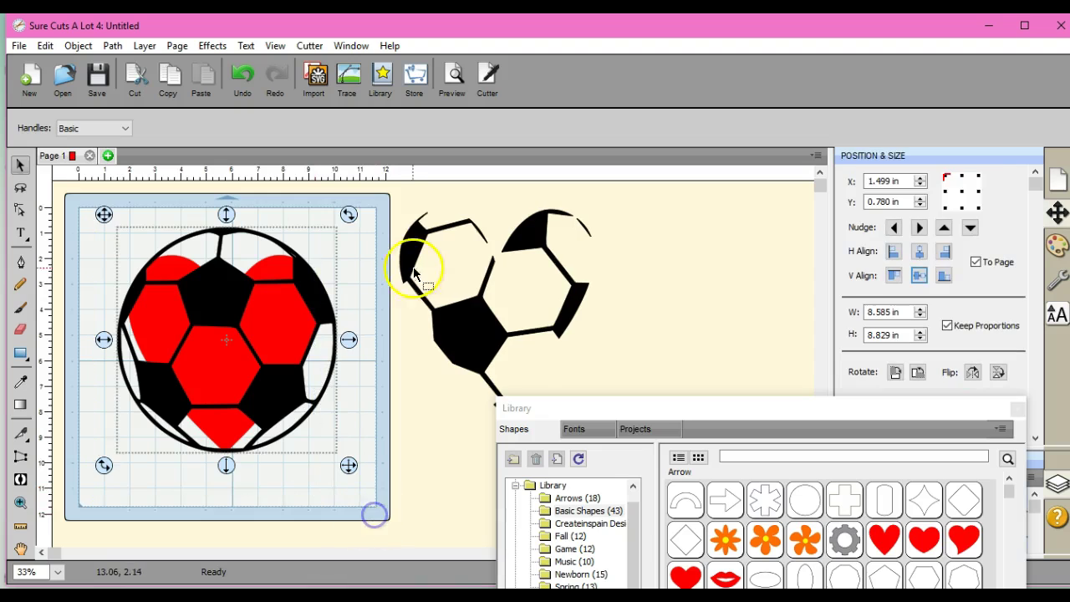
pyautogui.click(213, 45)
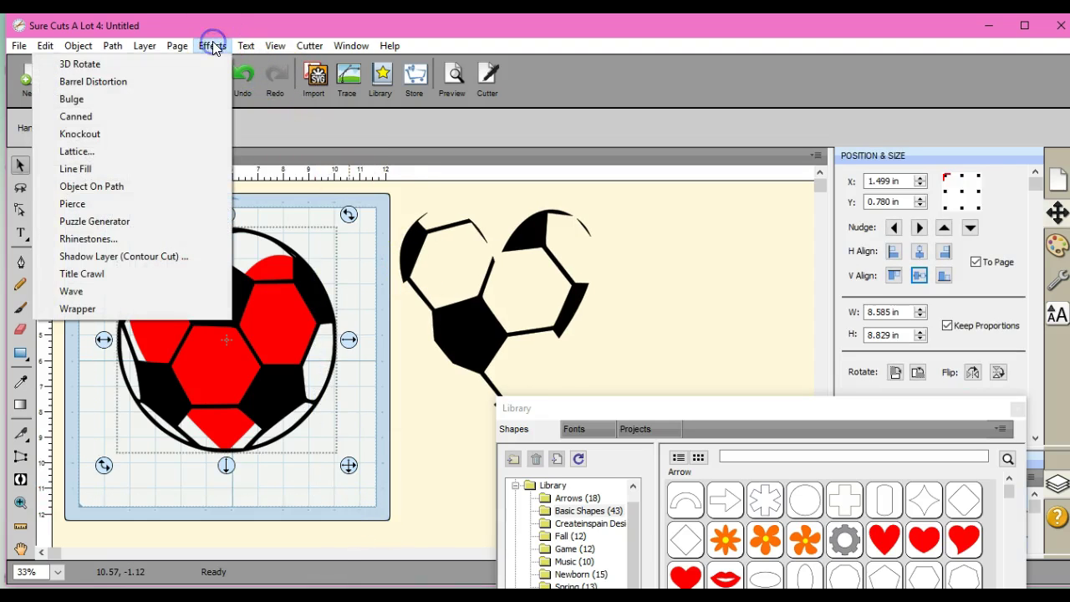
pyautogui.click(92, 186)
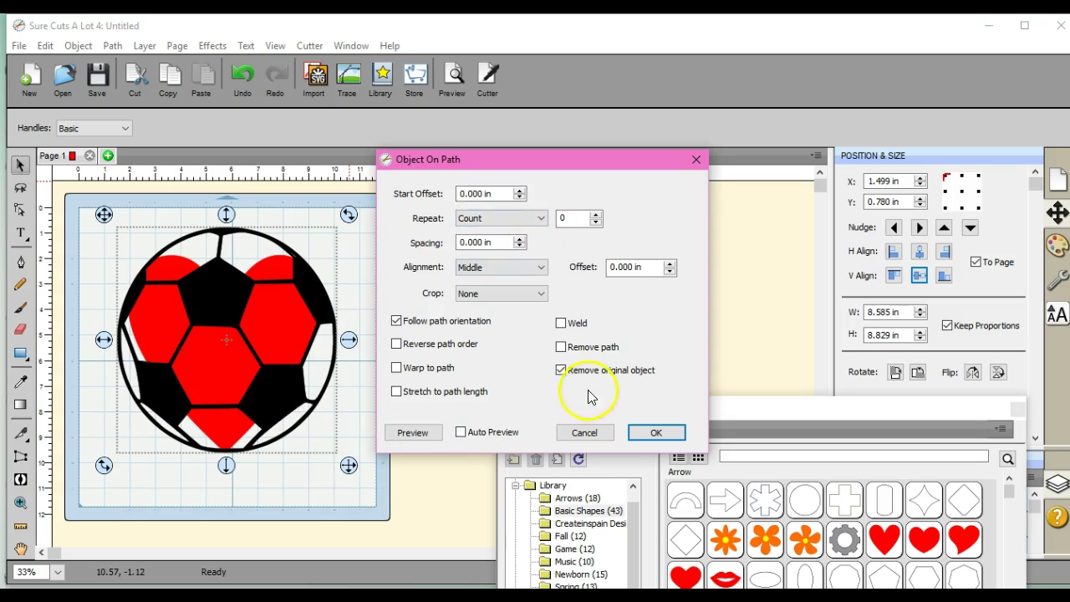
pyautogui.click(397, 369)
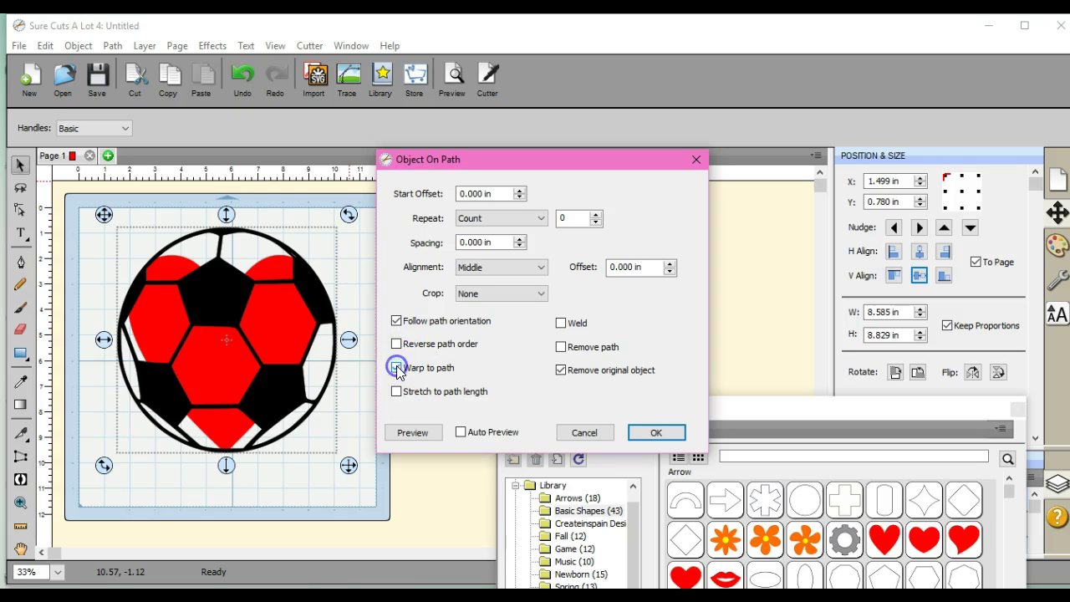
pyautogui.click(461, 432)
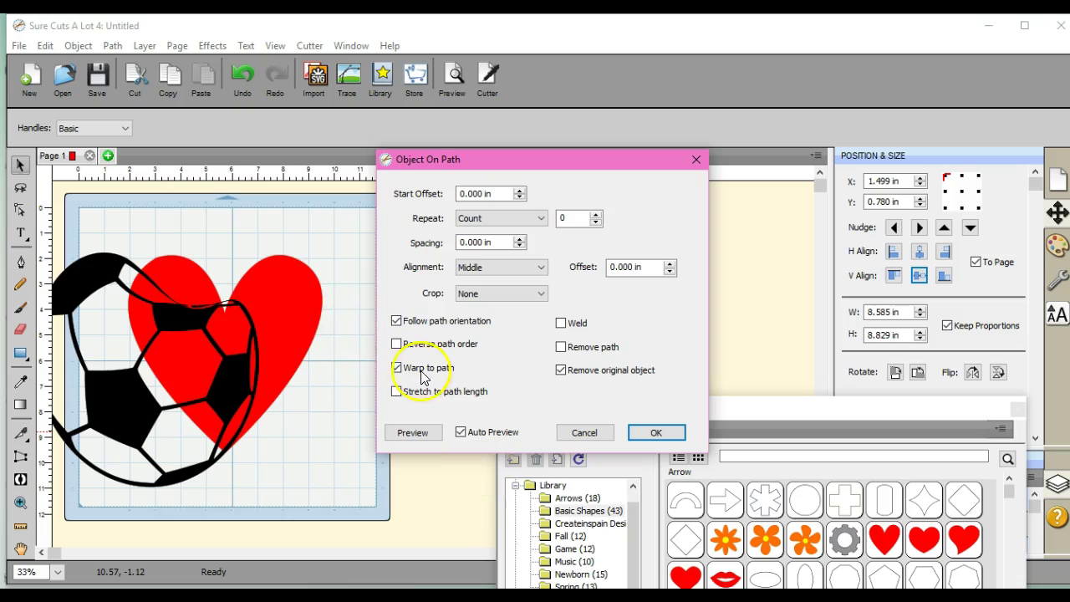
pyautogui.click(397, 368)
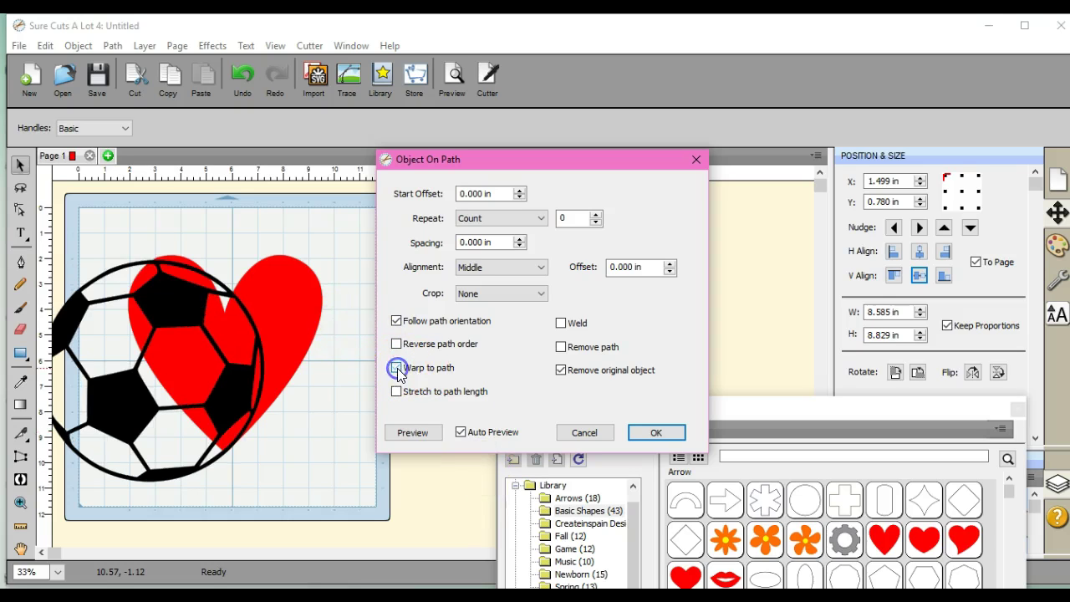
pyautogui.click(397, 393)
pyautogui.click(396, 392)
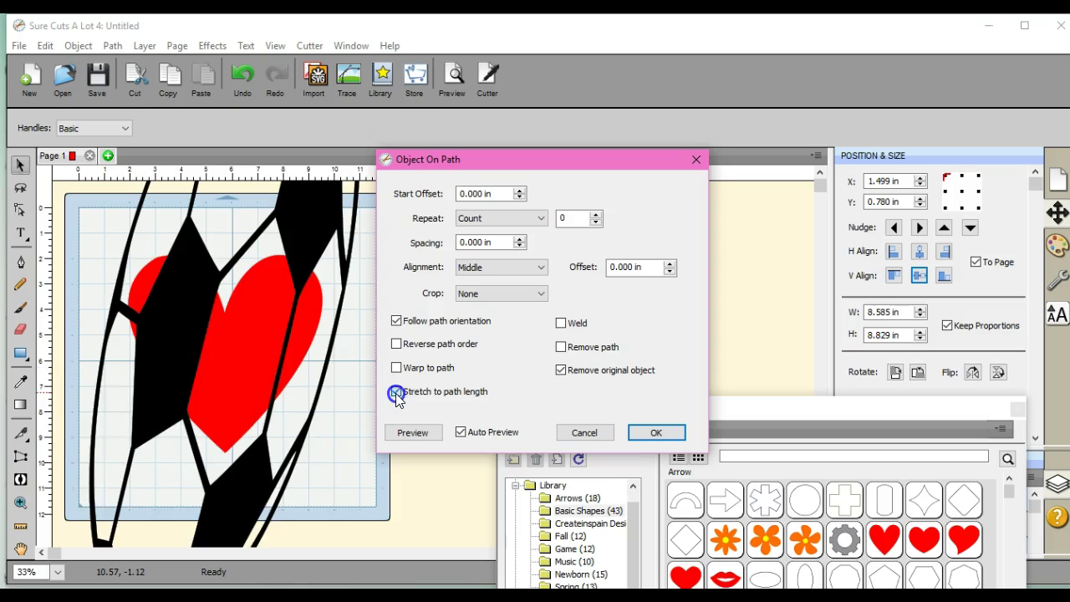
pyautogui.click(542, 269)
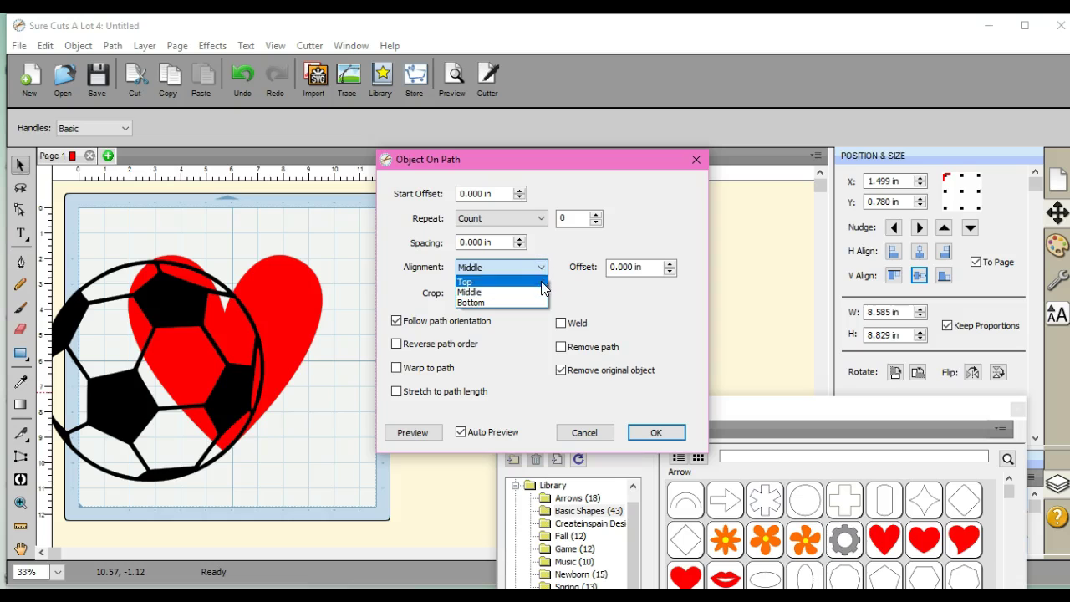
pyautogui.click(540, 294)
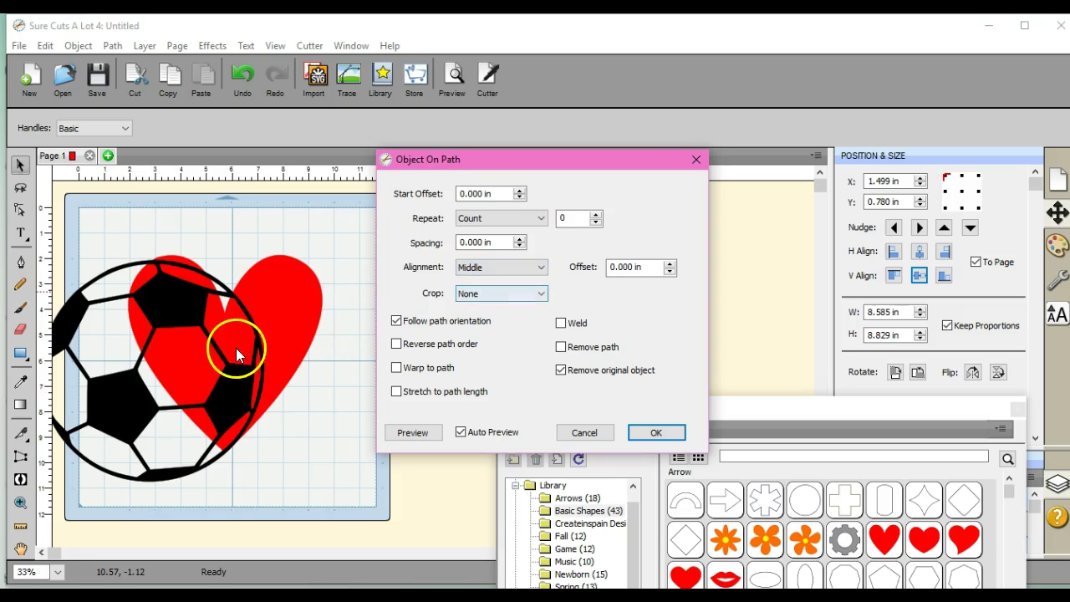
pyautogui.moveTo(219, 361); pyautogui.dragTo(233, 334)
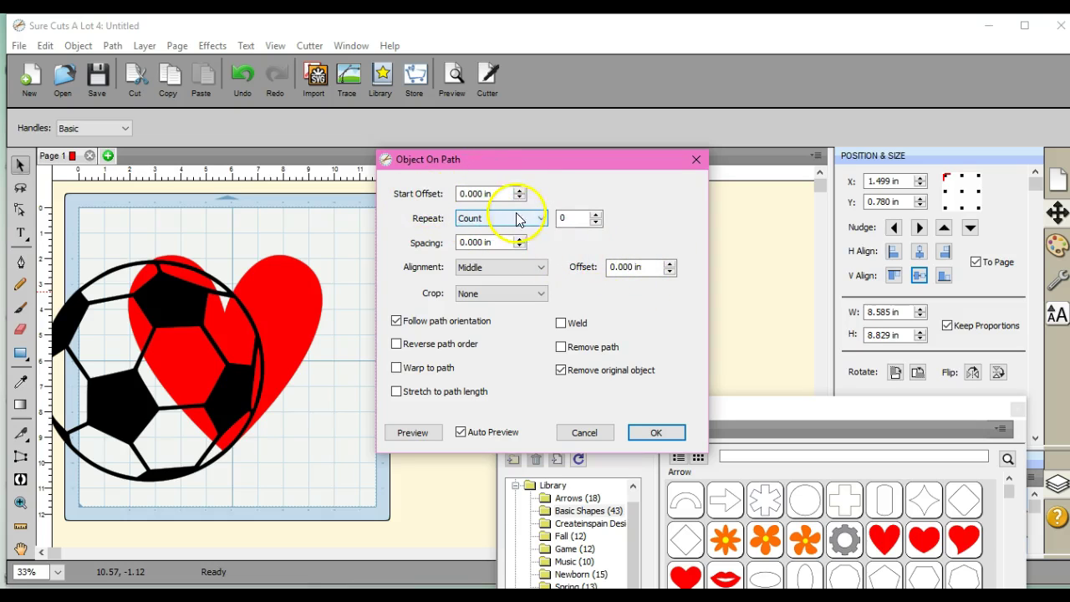
pyautogui.click(543, 220)
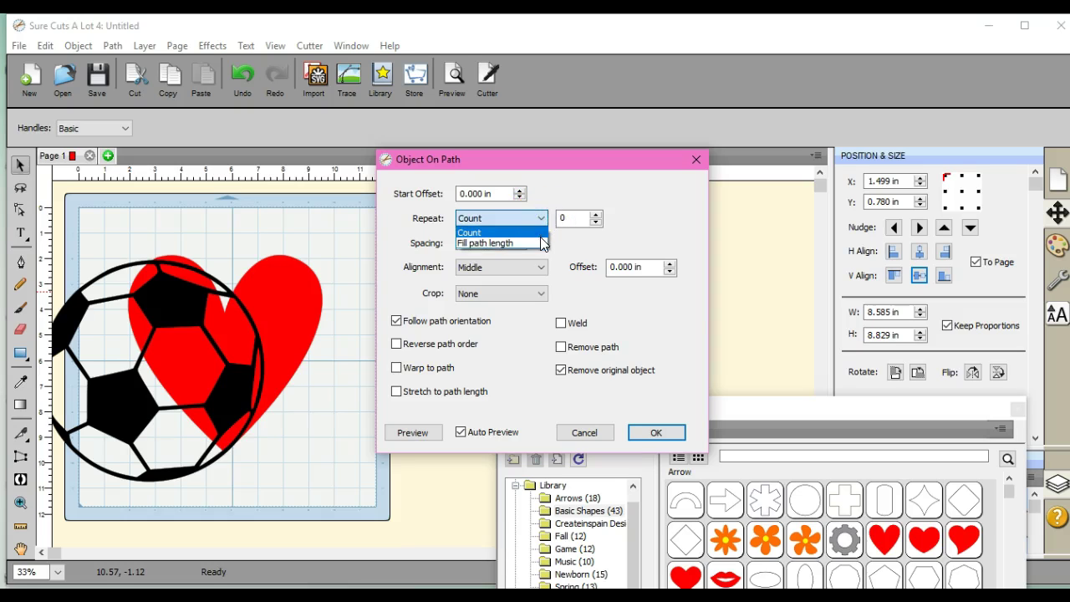
pyautogui.click(541, 243)
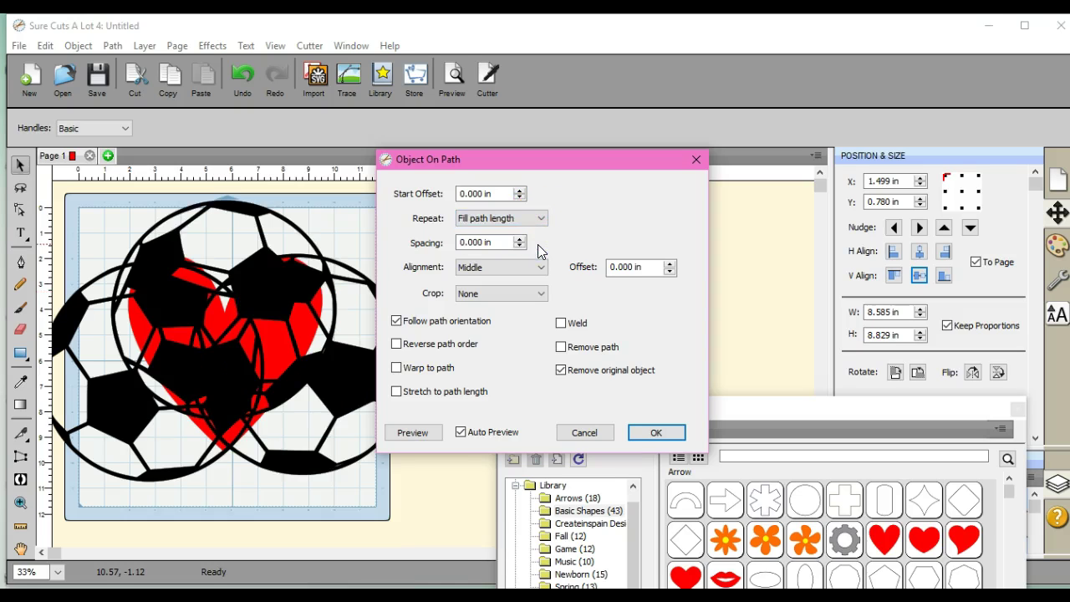
pyautogui.click(541, 218)
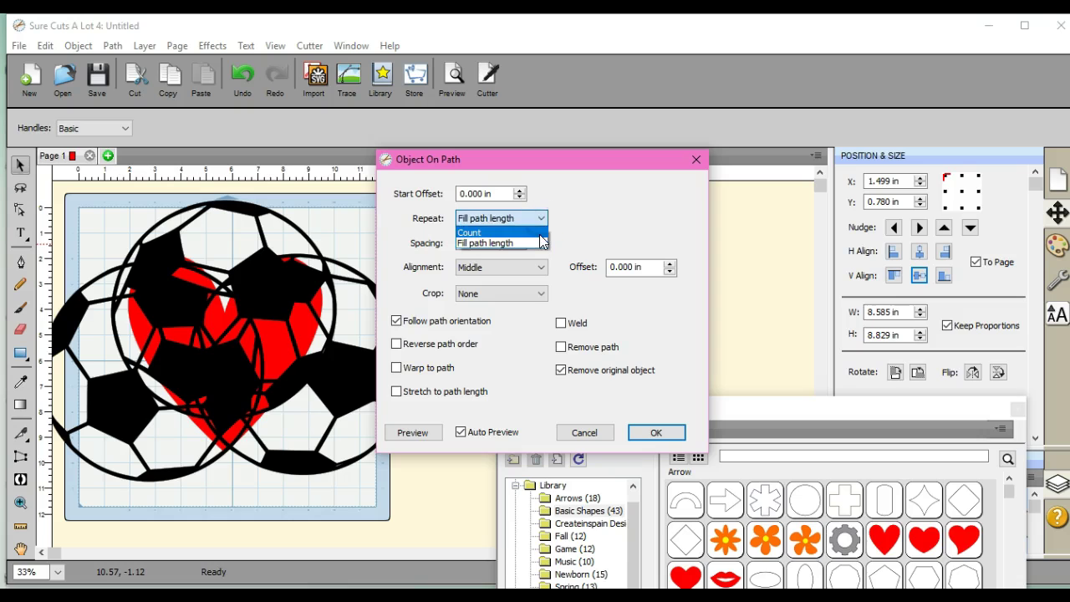
pyautogui.click(541, 235)
pyautogui.click(474, 195)
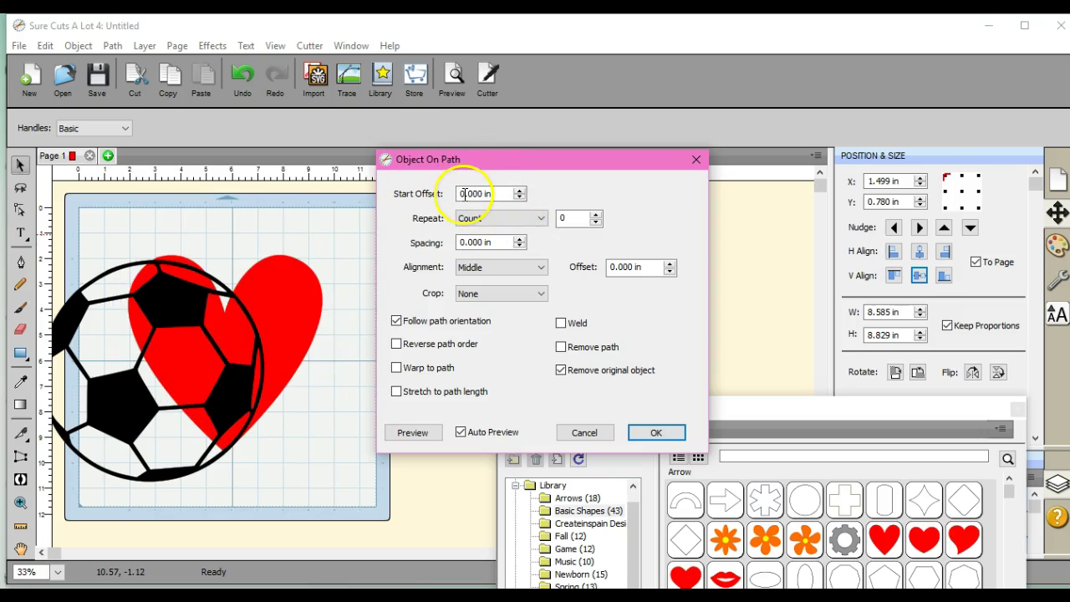
# Step: Set the Object On Path Start Offset to 2.000 in and preview it
pyautogui.click(464, 193)
pyautogui.click(462, 194)
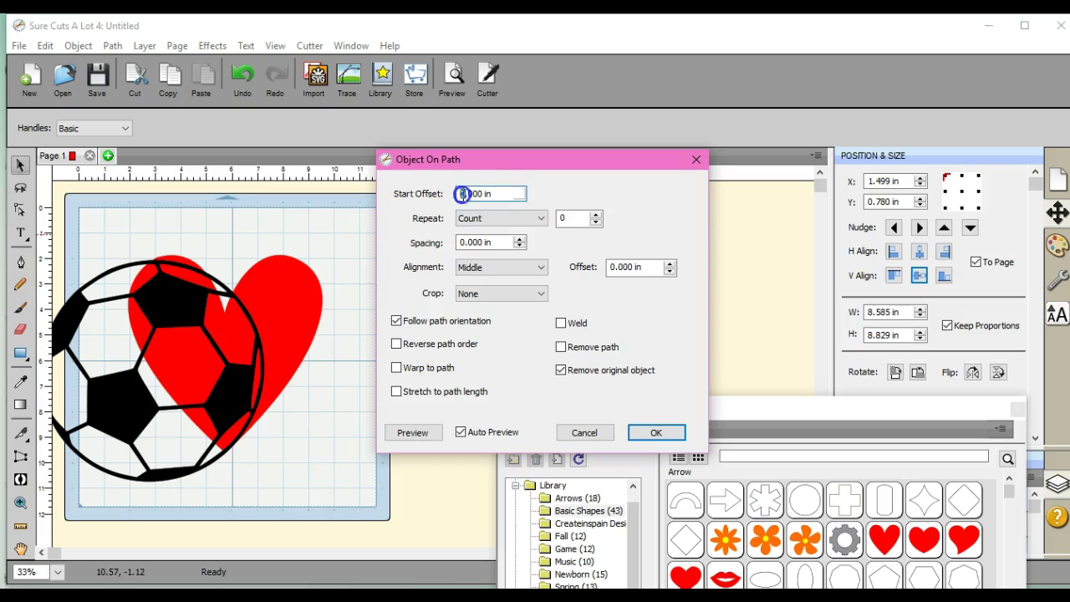
pyautogui.moveTo(462, 194); pyautogui.dragTo(458, 201)
pyautogui.press('Tab')
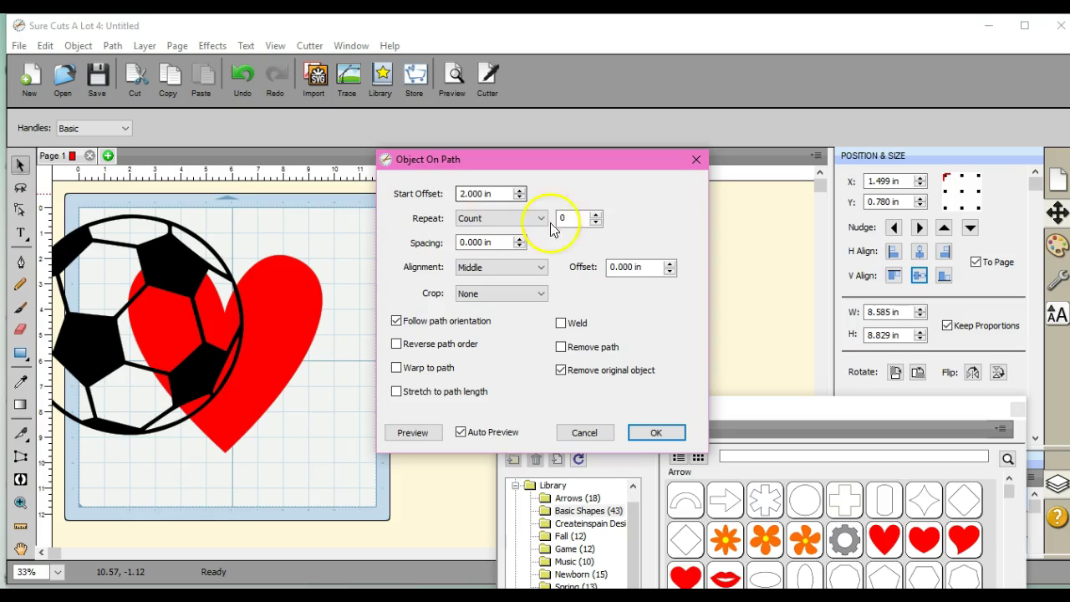
# Step: Set the Offset to 2.000 in, then -2.000 in, moving the ball onto the heart
pyautogui.doubleClick(615, 267)
pyautogui.click(614, 267)
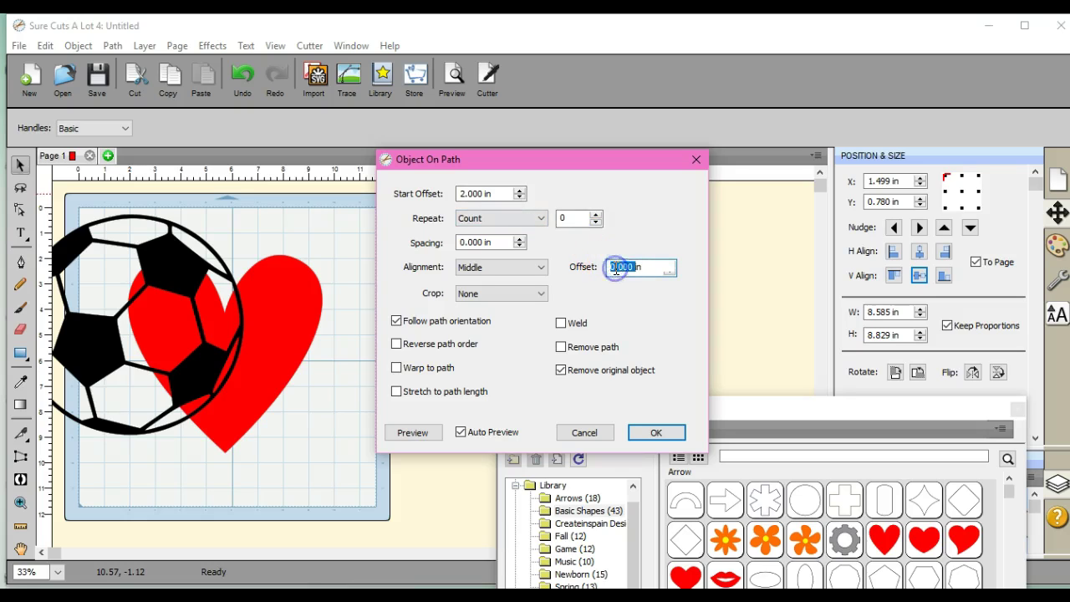
pyautogui.keyDown('shift'); pyautogui.click(603, 268); pyautogui.keyUp('shift')
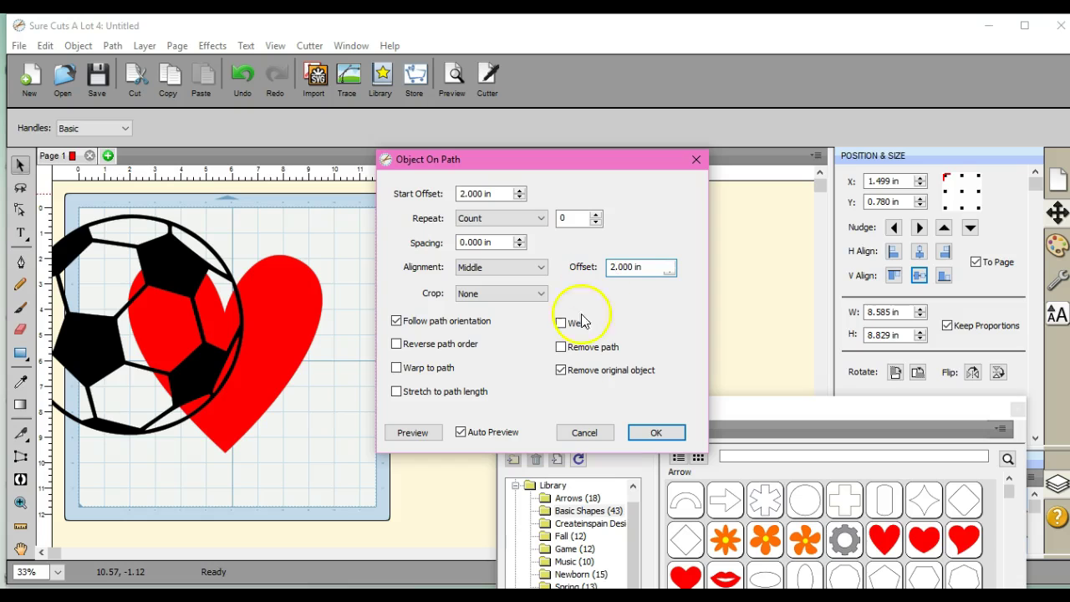
pyautogui.press('Tab')
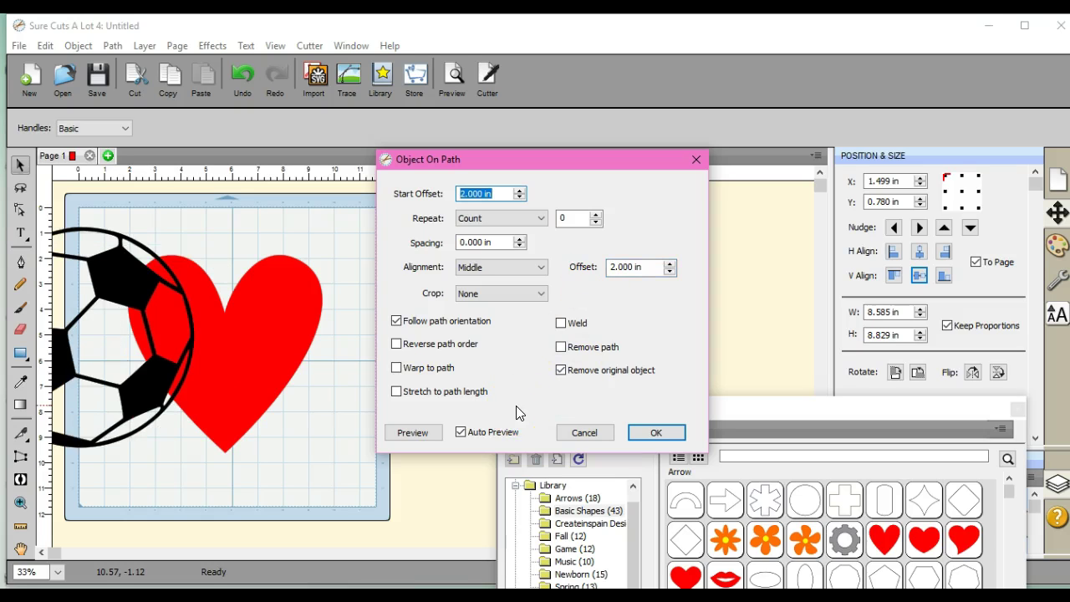
pyautogui.click(611, 267)
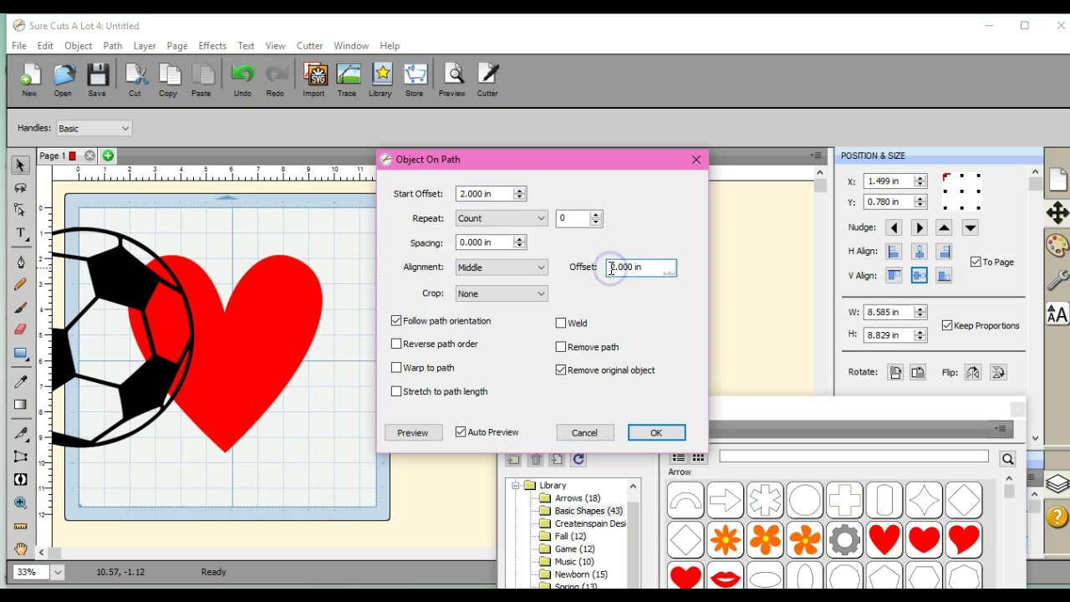
pyautogui.press('Tab')
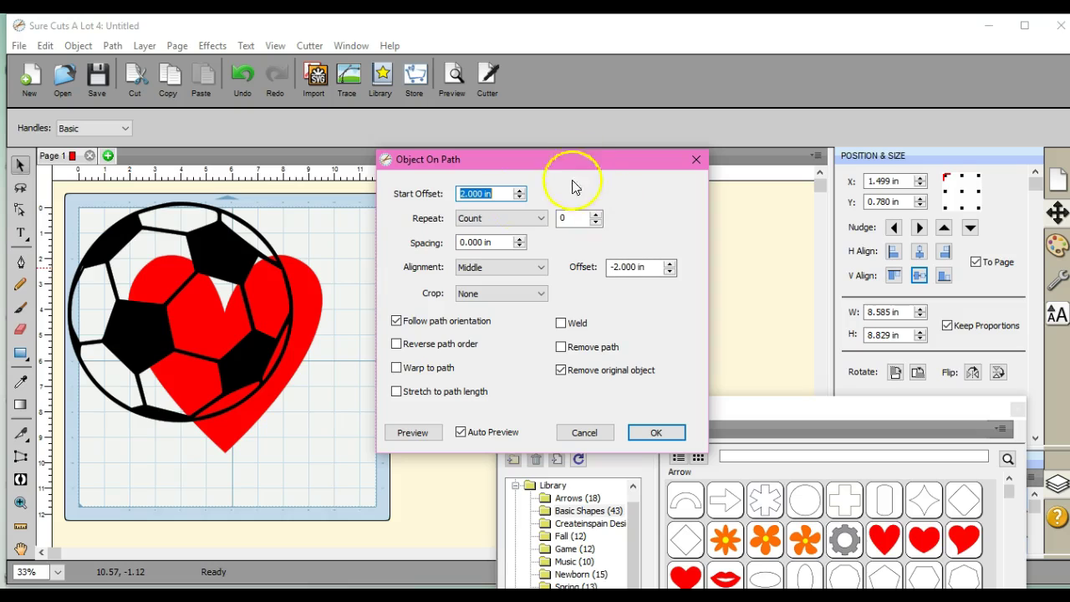
# Step: Change the Start Offset to -2.000 in
pyautogui.click(463, 194)
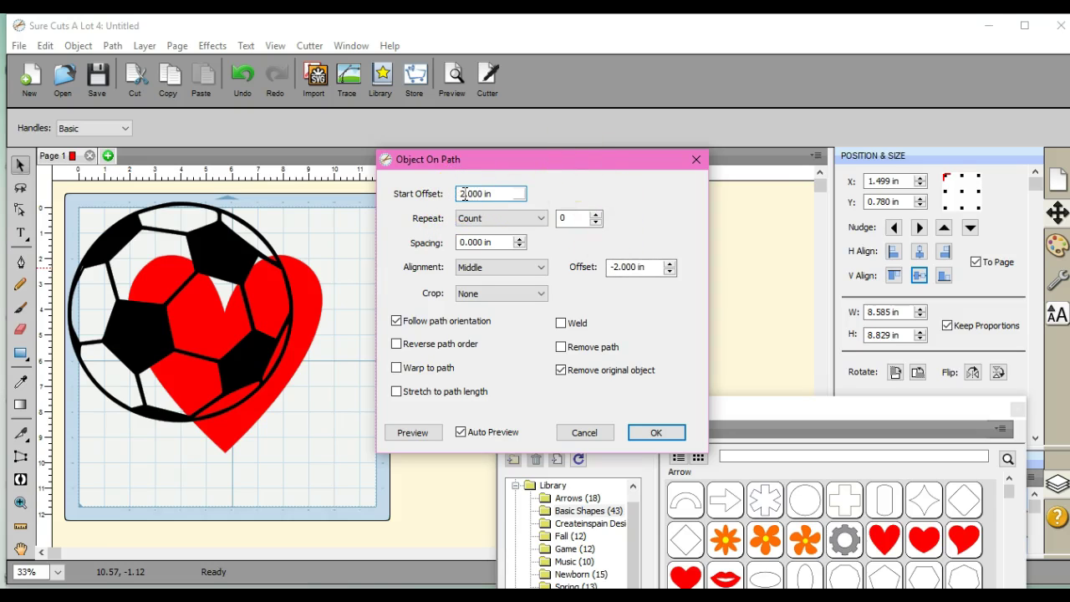
pyautogui.press('BackSpace')
pyautogui.press('Tab')
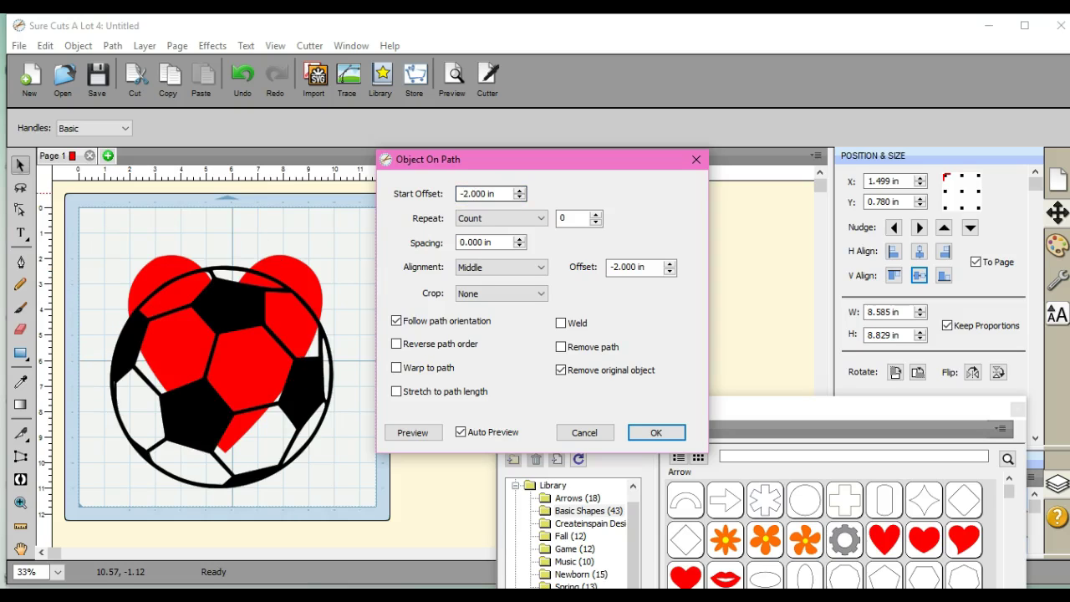
# Step: Change the Start Offset to -1.500 in, then to -1.000 in
pyautogui.doubleClick(476, 194)
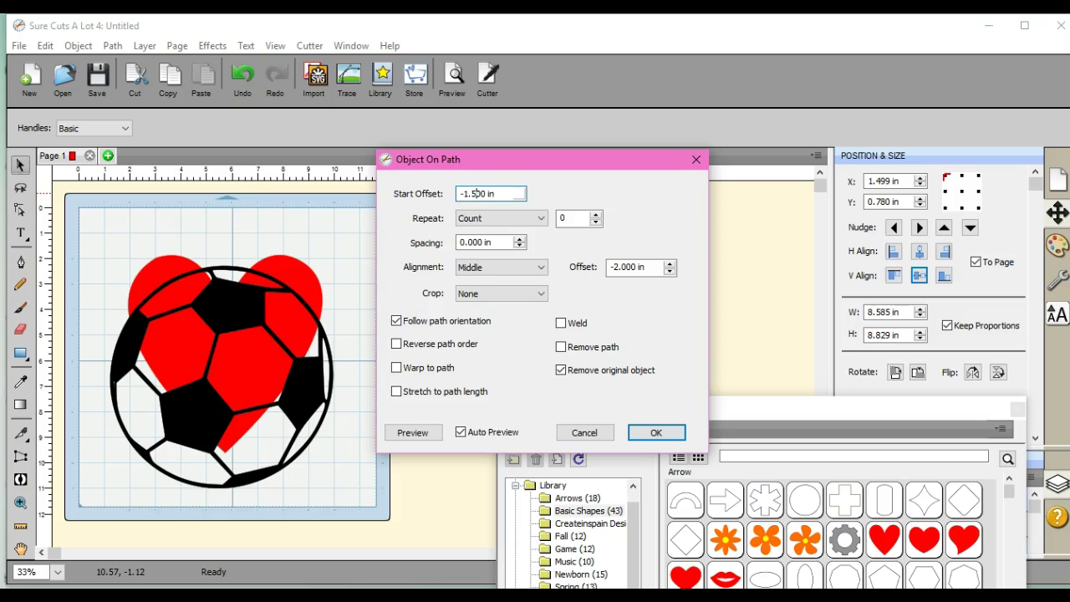
pyautogui.press('Tab')
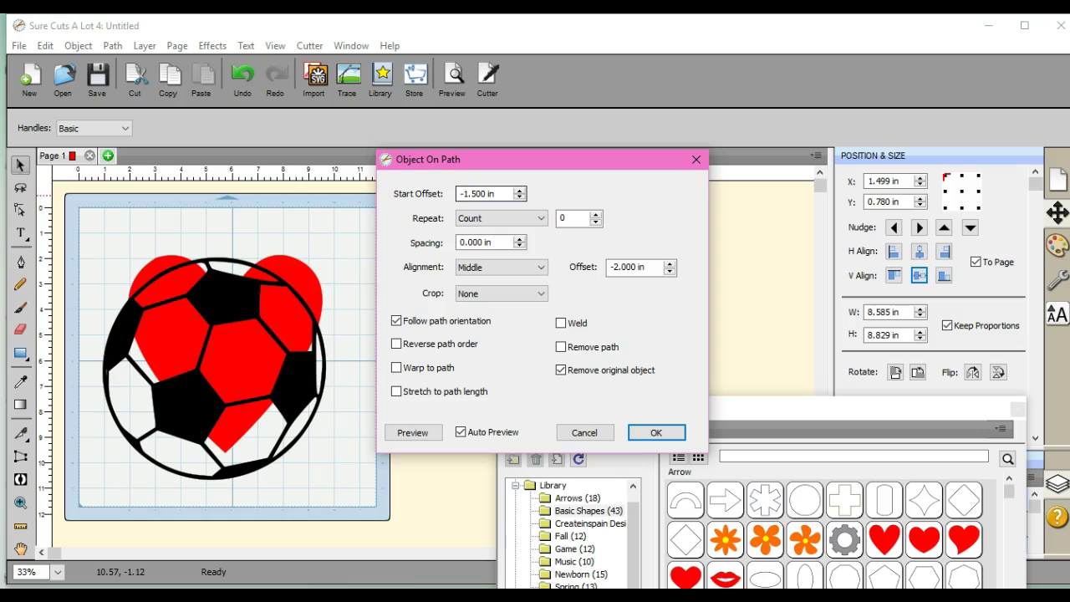
pyautogui.doubleClick(477, 193)
pyautogui.click(476, 193)
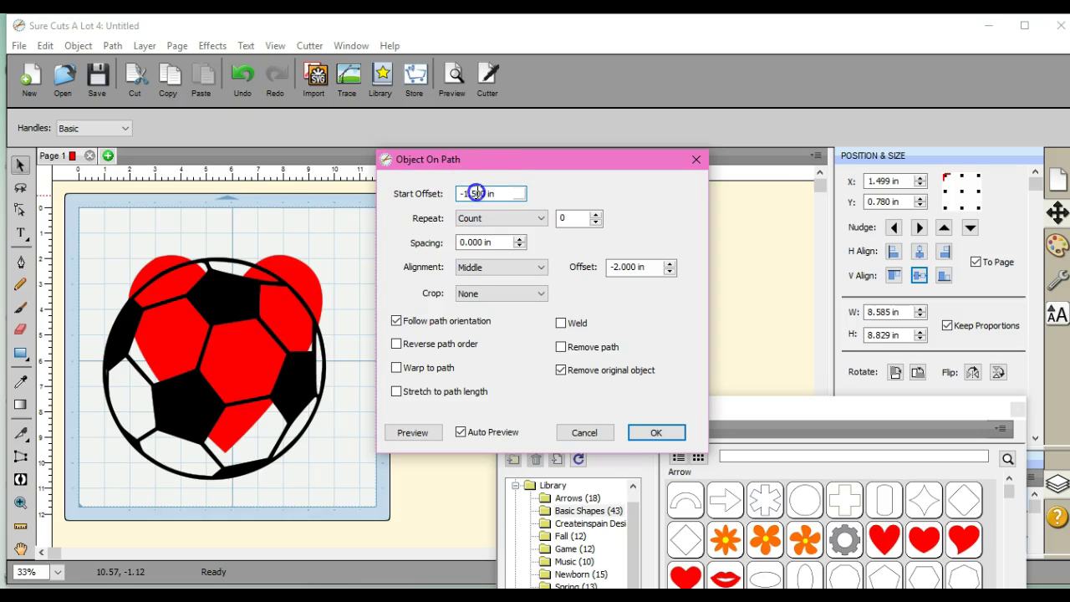
pyautogui.press('BackSpace')
pyautogui.write('0')
pyautogui.press('Tab')
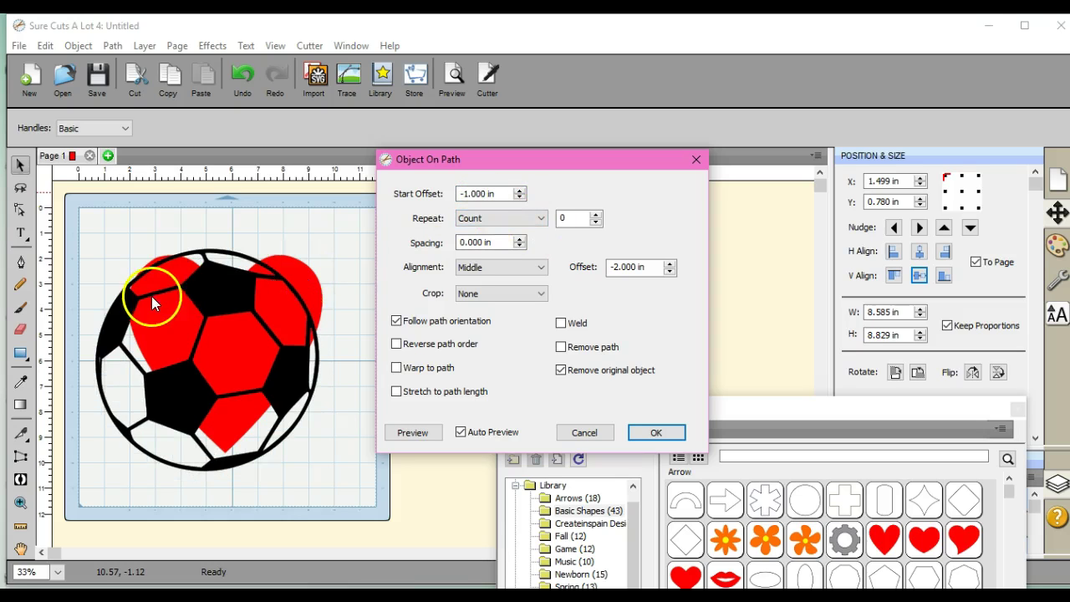
# Step: Set the Offset to -3.000 in
pyautogui.click(617, 266)
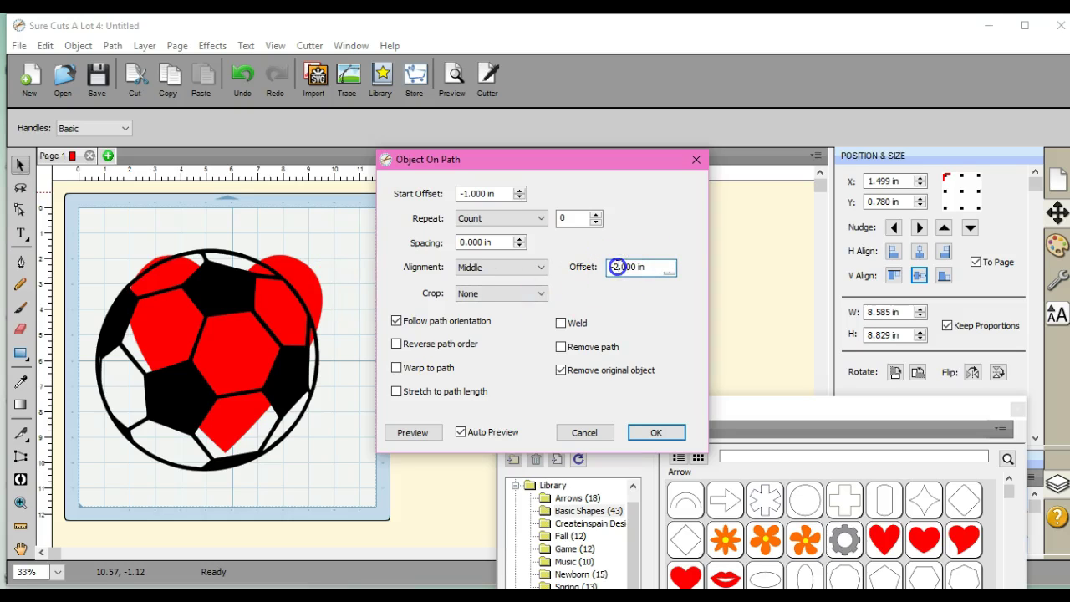
pyautogui.press('BackSpace')
pyautogui.write('3')
pyautogui.press('Tab')
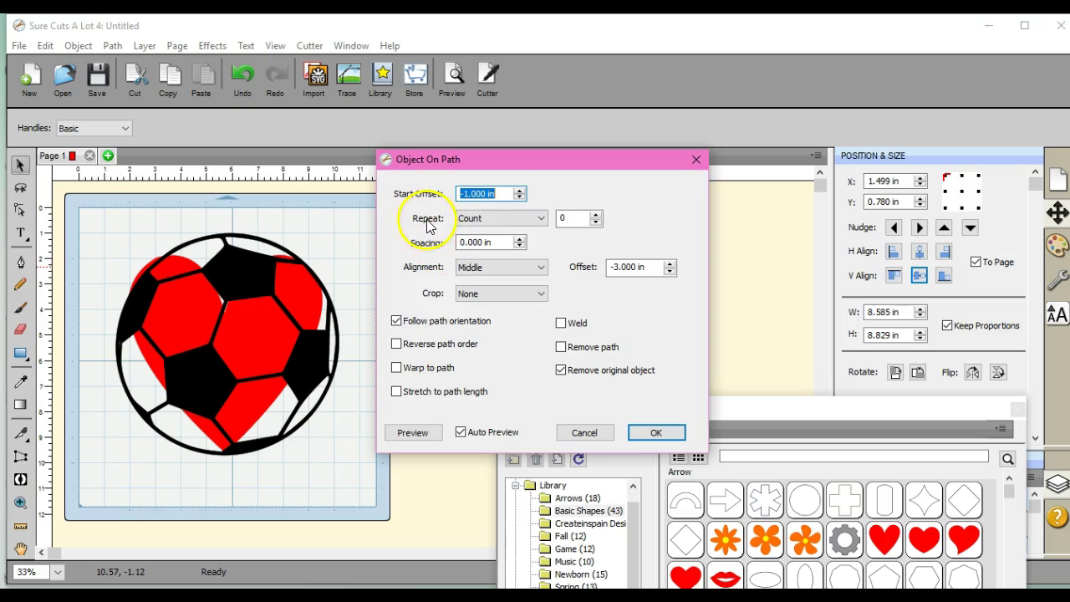
# Step: Set the Start Offset to -.75 in
pyautogui.click(475, 194)
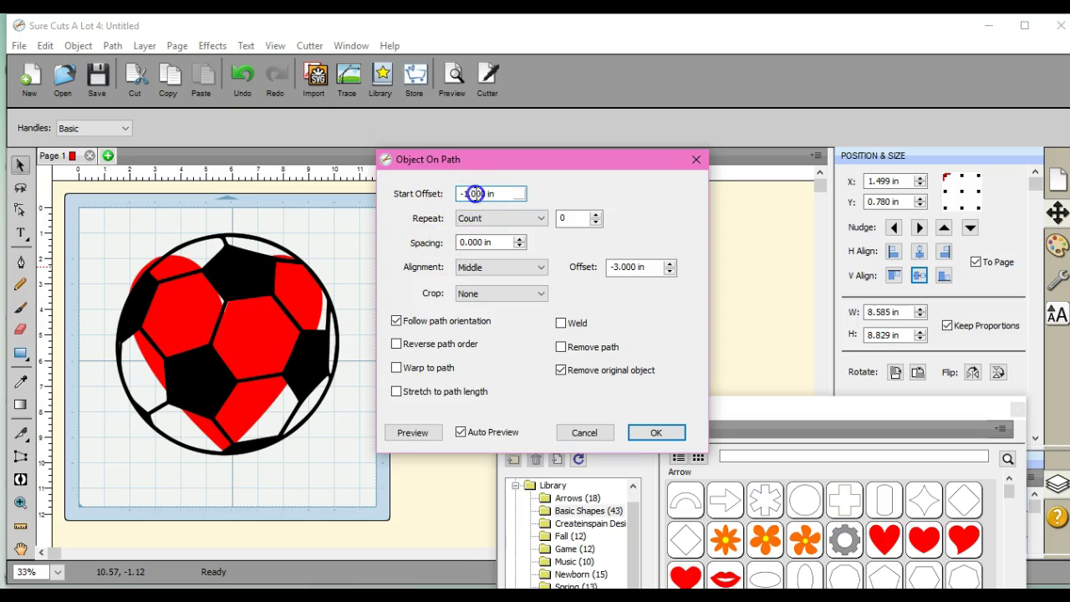
pyautogui.click(463, 194)
pyautogui.moveTo(474, 194); pyautogui.dragTo(466, 194)
pyautogui.write('.75')
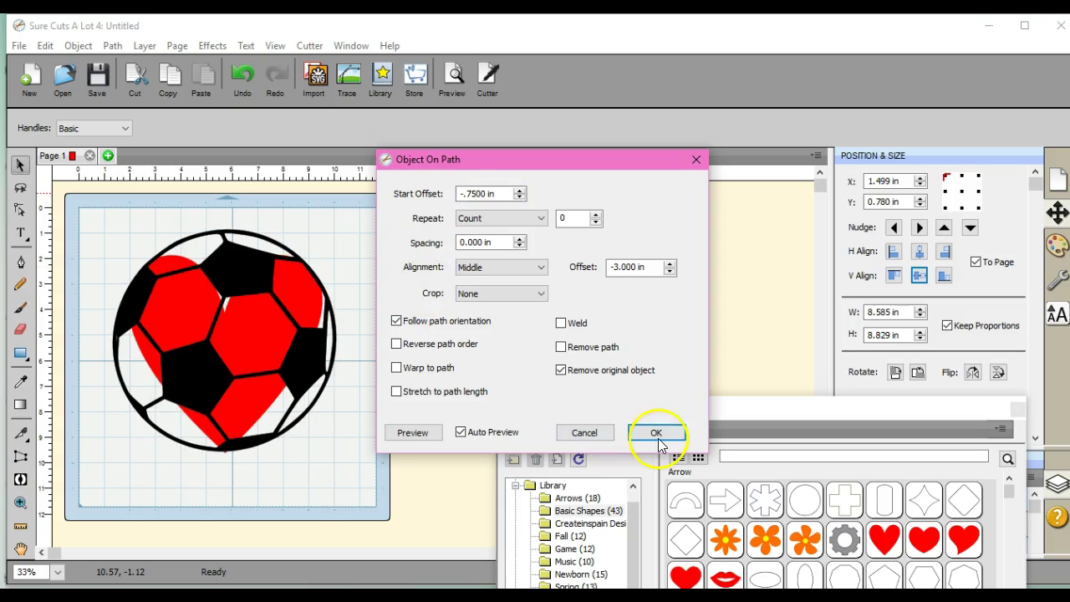
# Step: Enable Remove path, set Crop to Outside, preview, and apply Object On Path
pyautogui.click(561, 347)
pyautogui.click(542, 294)
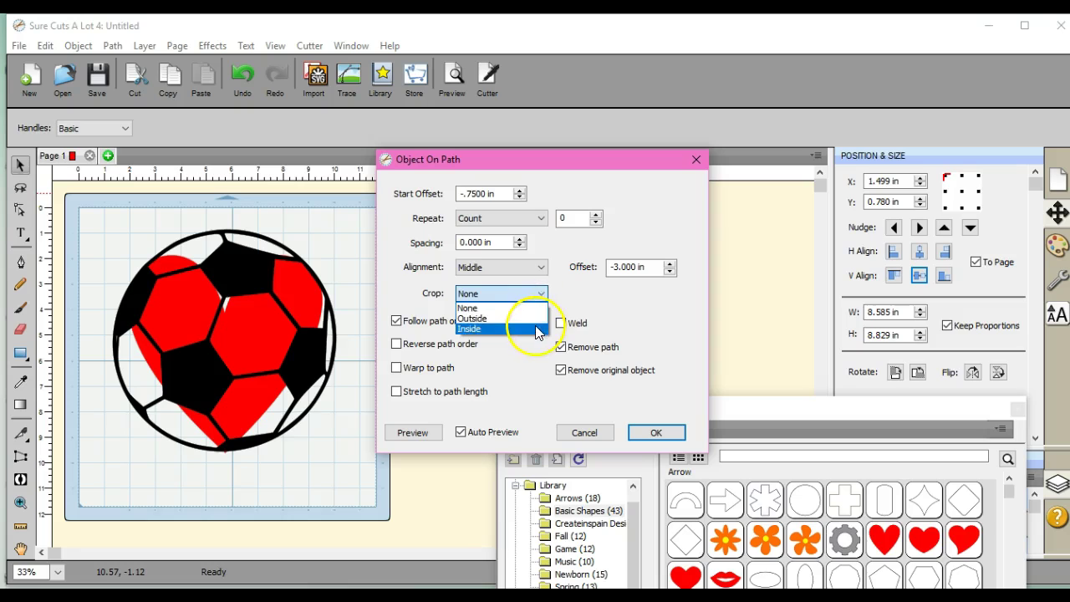
pyautogui.click(533, 318)
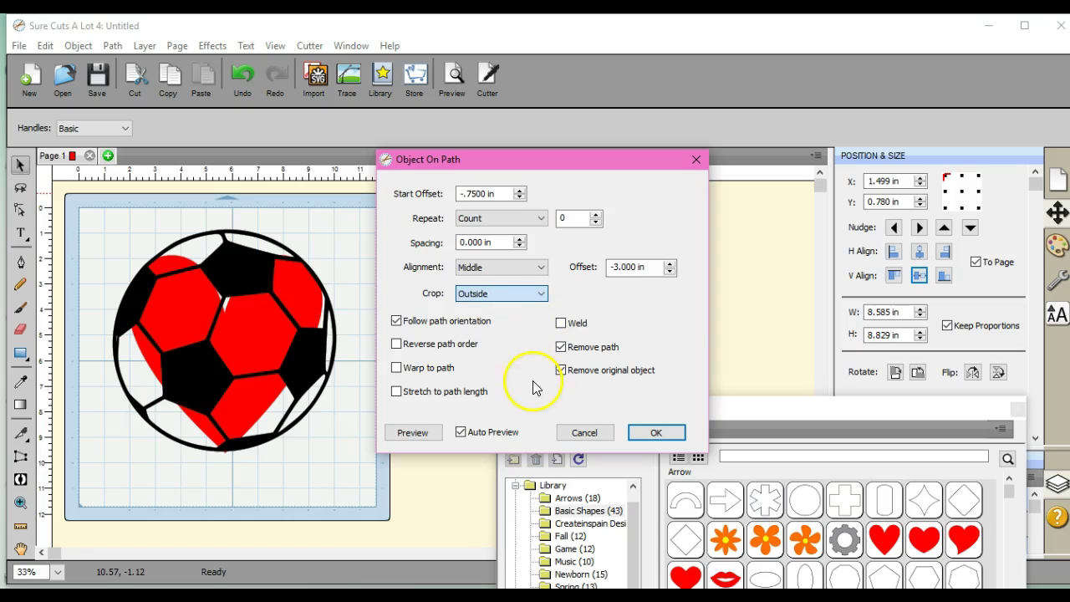
pyautogui.click(413, 433)
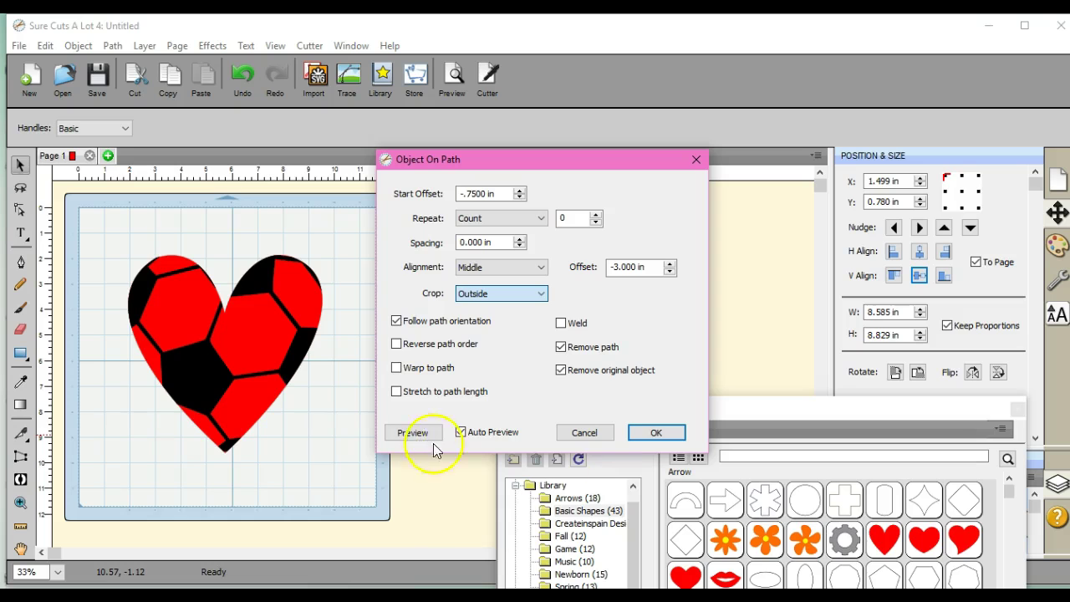
pyautogui.click(657, 433)
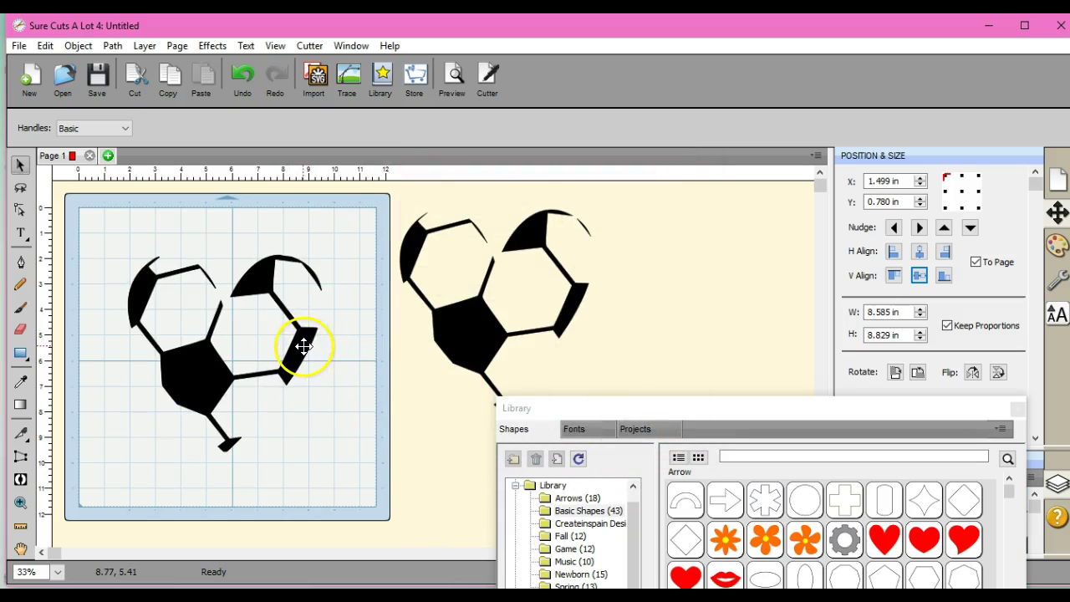
# Step: Drag the heart-cropped soccer pattern rightward to X 3.273 in, Y 0.692 in
pyautogui.moveTo(303, 346); pyautogui.dragTo(337, 315)
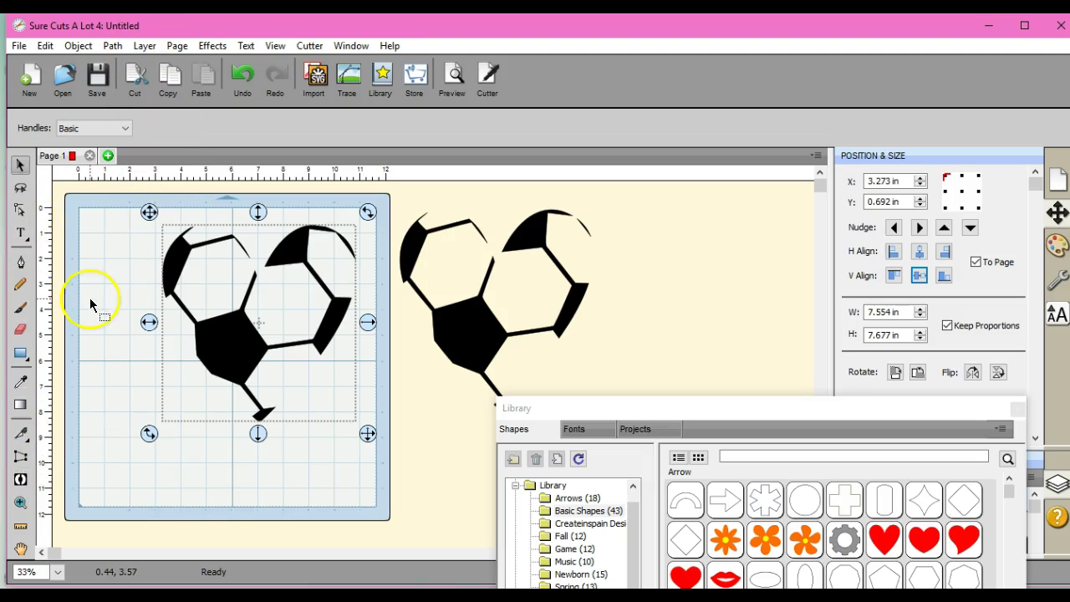
# Step: With the Distort tool, pull the top-right, bottom-right and top-left corners inward to skew the pattern
pyautogui.click(21, 455)
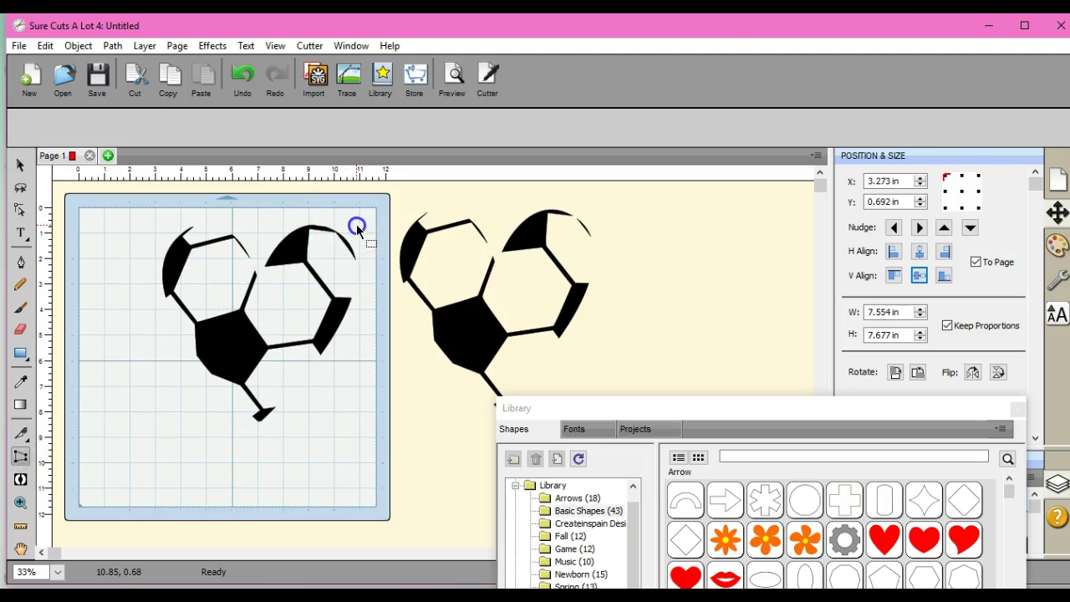
pyautogui.moveTo(356, 224); pyautogui.dragTo(335, 265)
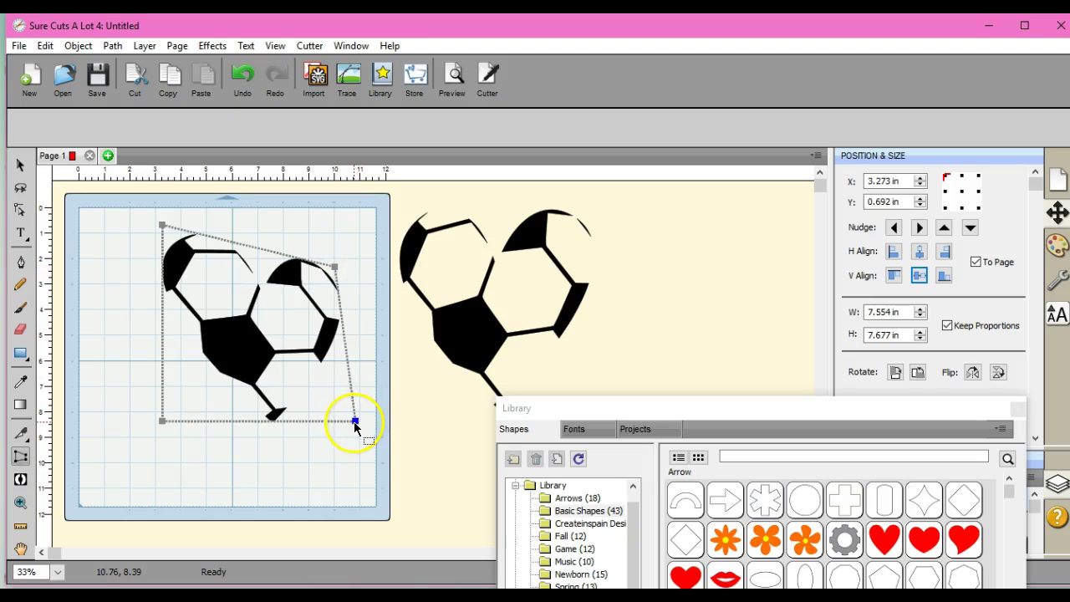
pyautogui.moveTo(355, 421); pyautogui.dragTo(332, 369)
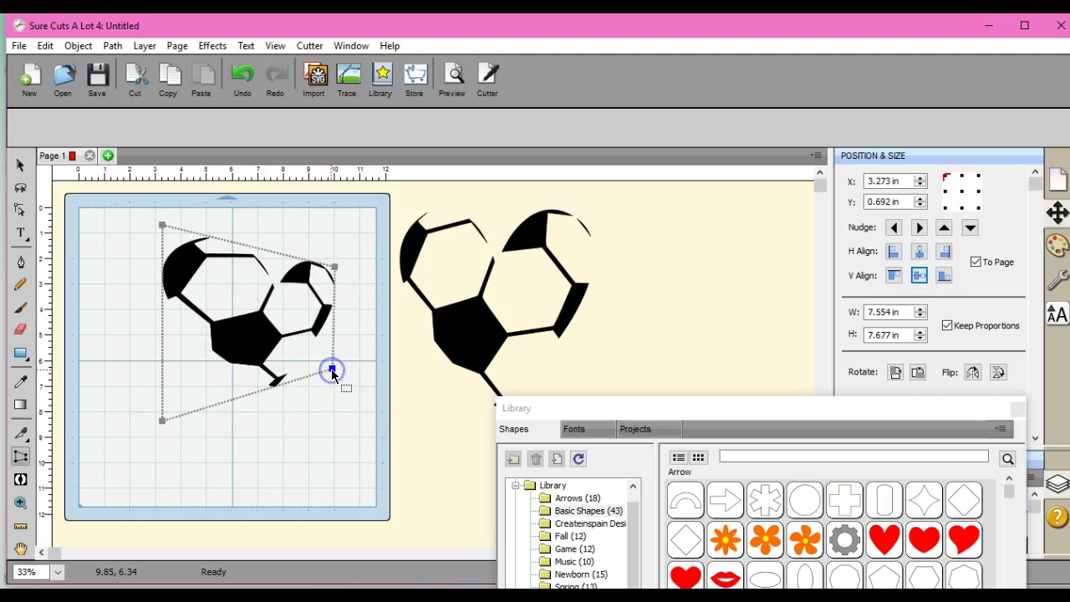
pyautogui.click(214, 45)
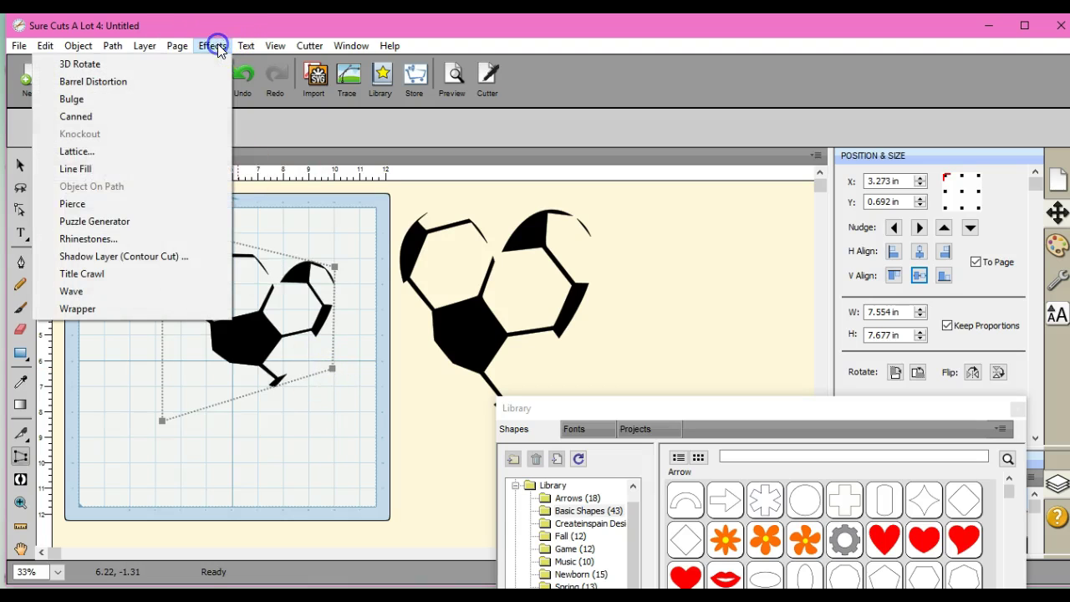
pyautogui.click(282, 187)
pyautogui.click(181, 260)
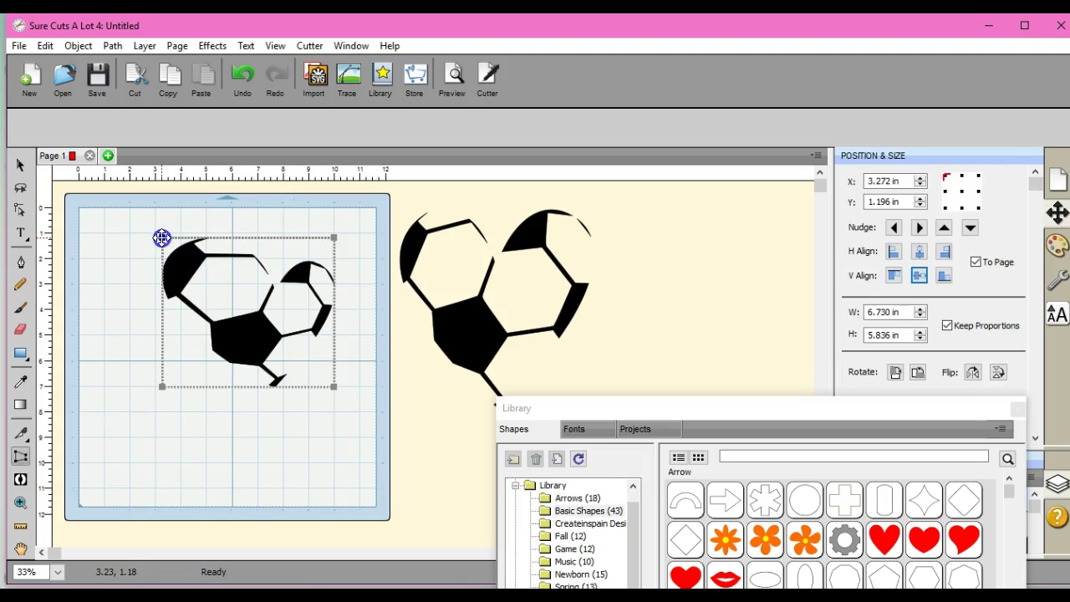
pyautogui.moveTo(162, 238); pyautogui.dragTo(219, 293)
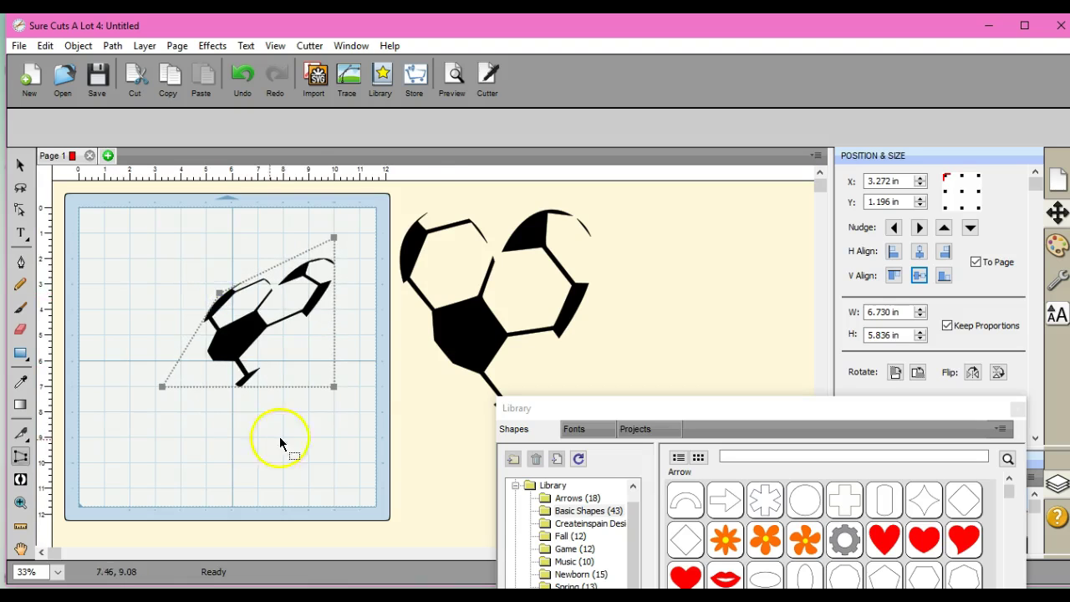
pyautogui.click(467, 331)
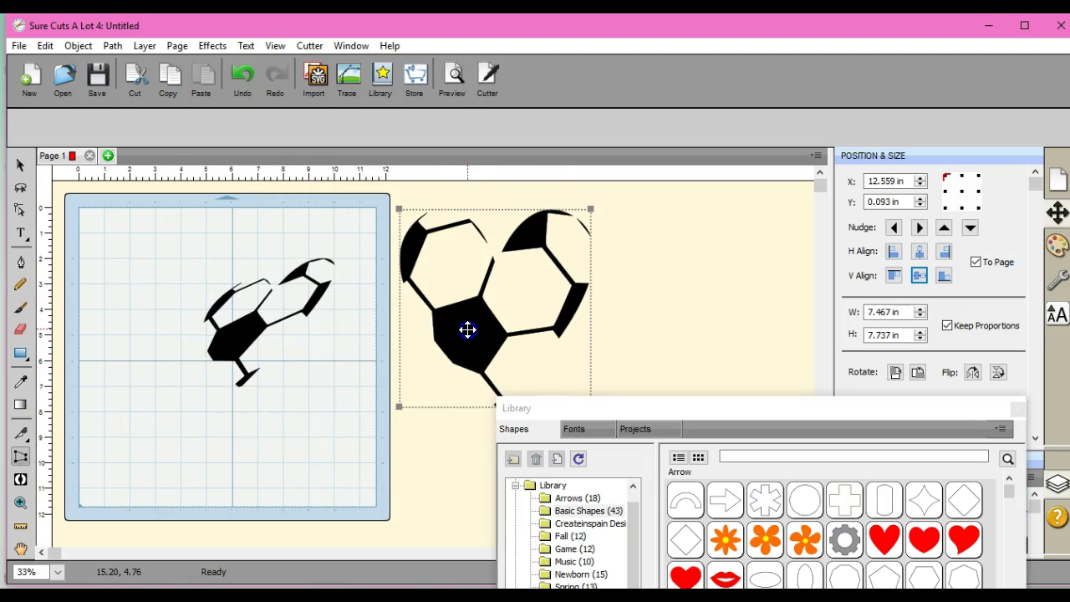